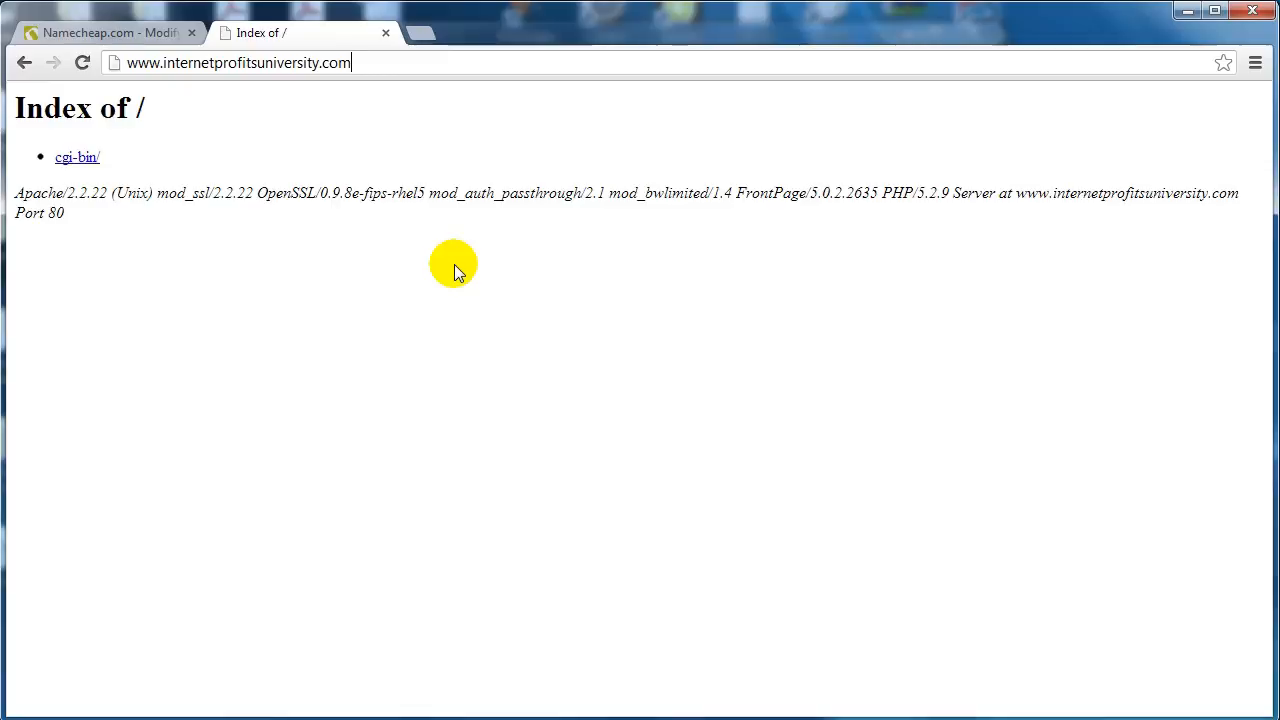
# - Go to the site's /cpanel address and sign in to cPanel
pyautogui.write('/cpan')
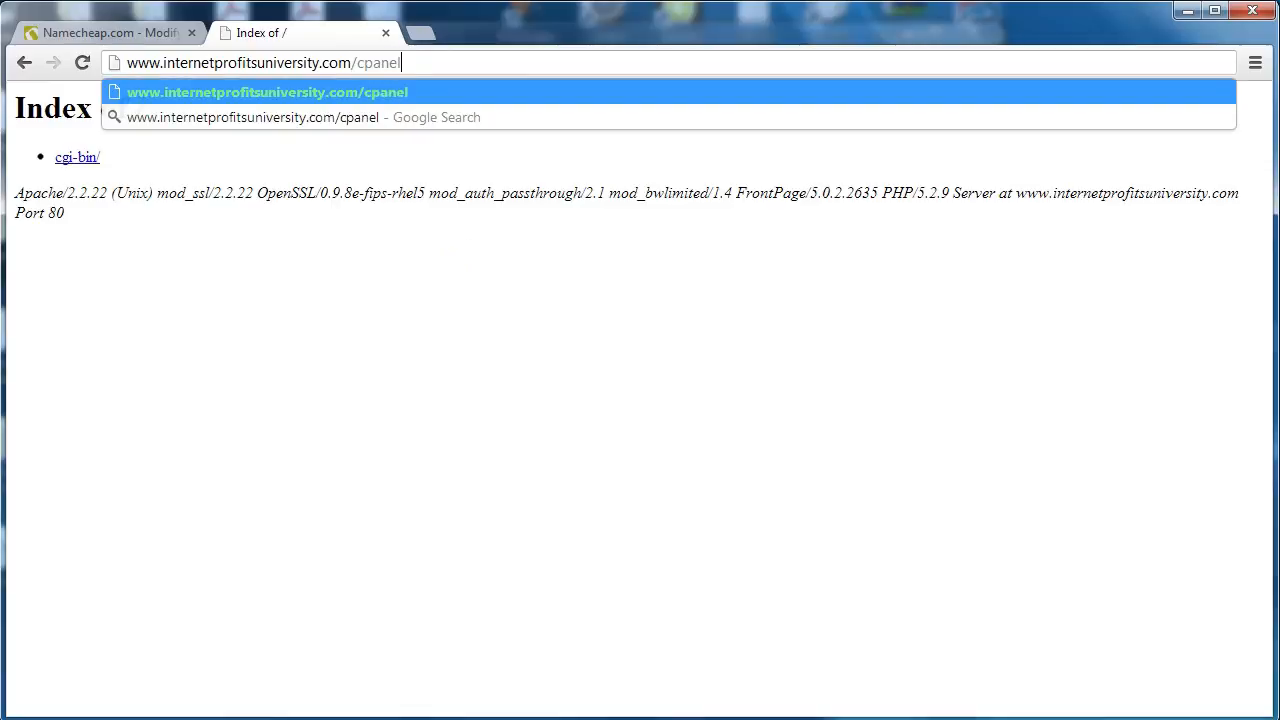
pyautogui.write('el')
pyautogui.press('Return')
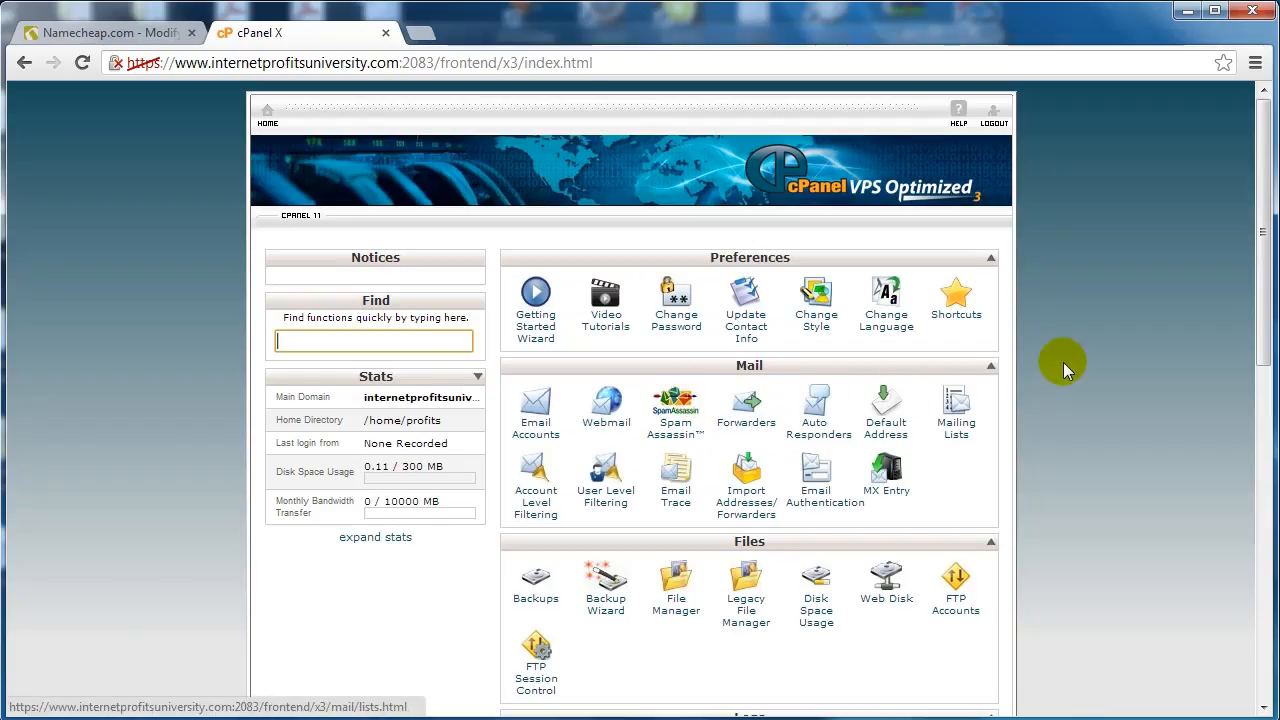
pyautogui.click(1063, 363)
# - Zoom the dashboard to 125% and scroll down to Software/Services with Fantastico De Luxe
pyautogui.hotkey('ctrl', '+')
pyautogui.hotkey('ctrl', '+')
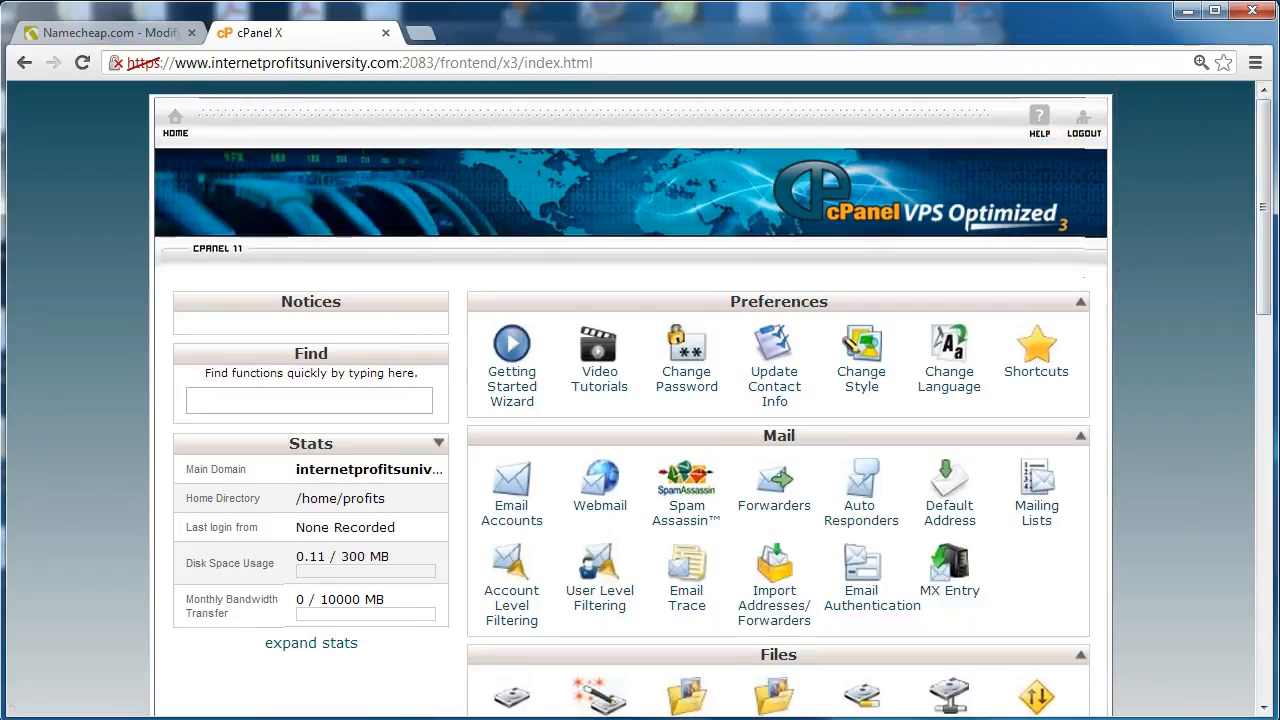
pyautogui.moveTo(1260, 151); pyautogui.dragTo(1263, 539)
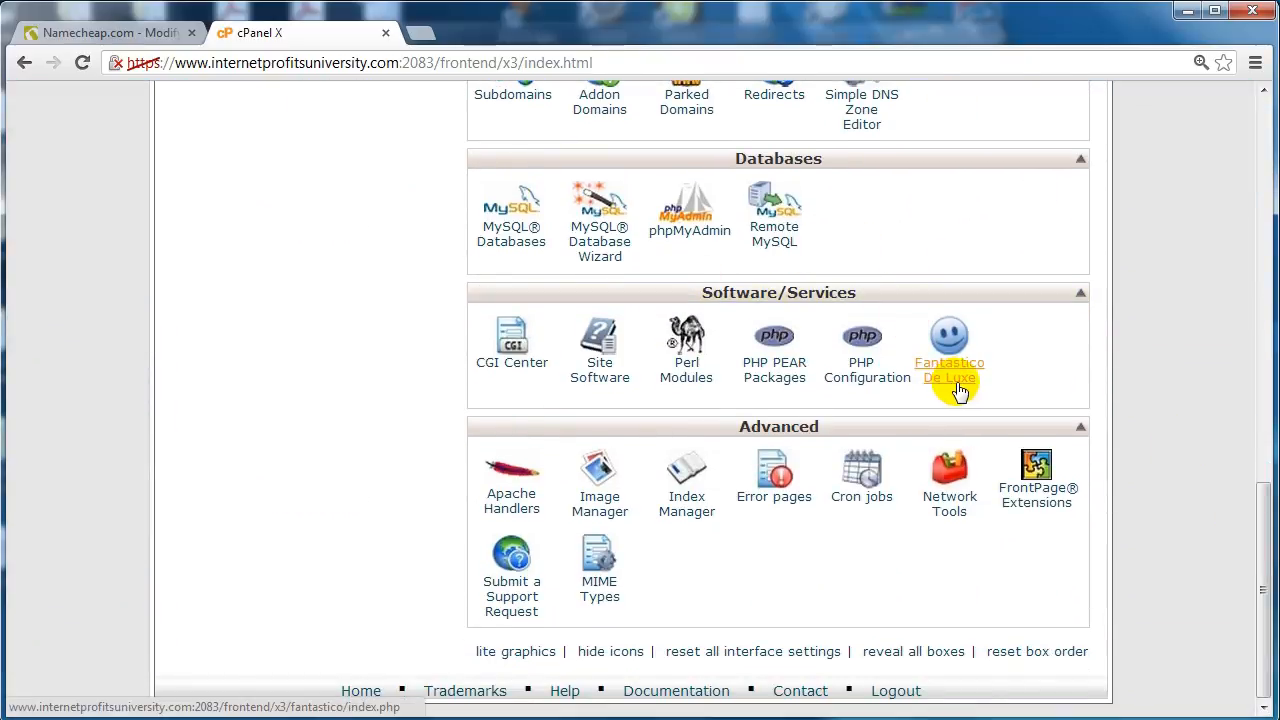
pyautogui.scroll(6, 945, 375)
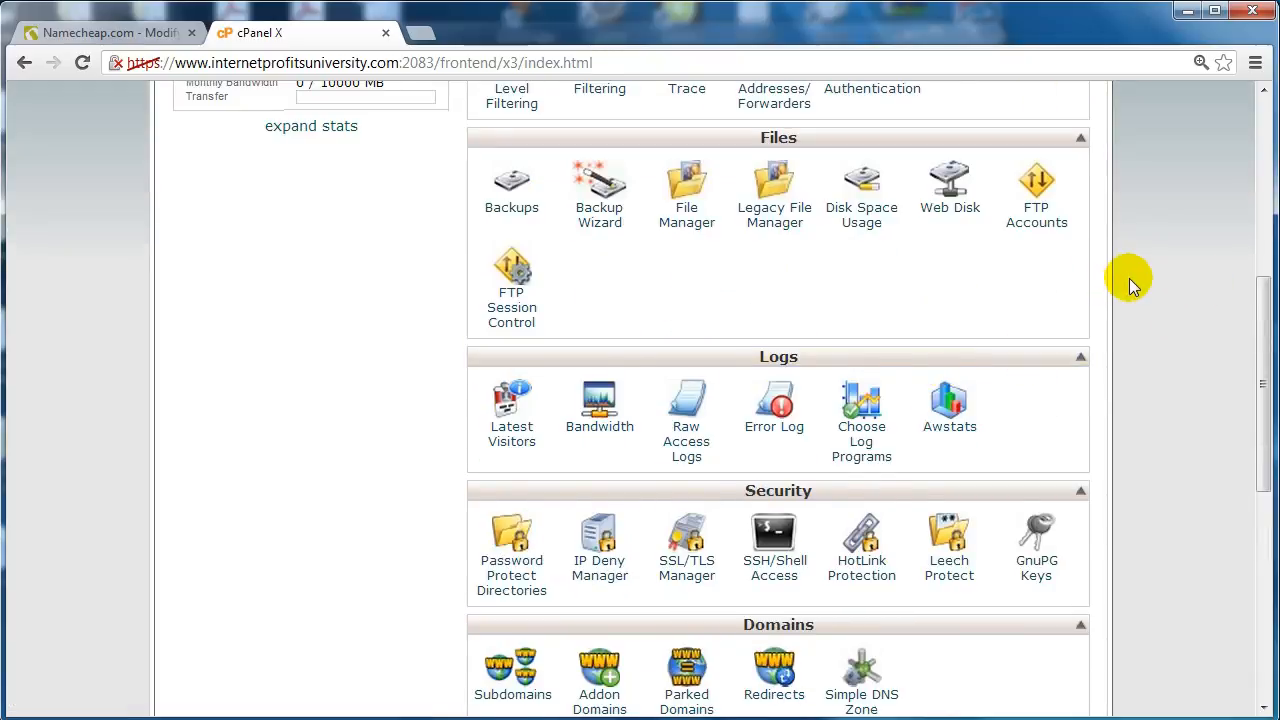
pyautogui.scroll(-4, 1129, 278)
pyautogui.scroll(-3, 1129, 278)
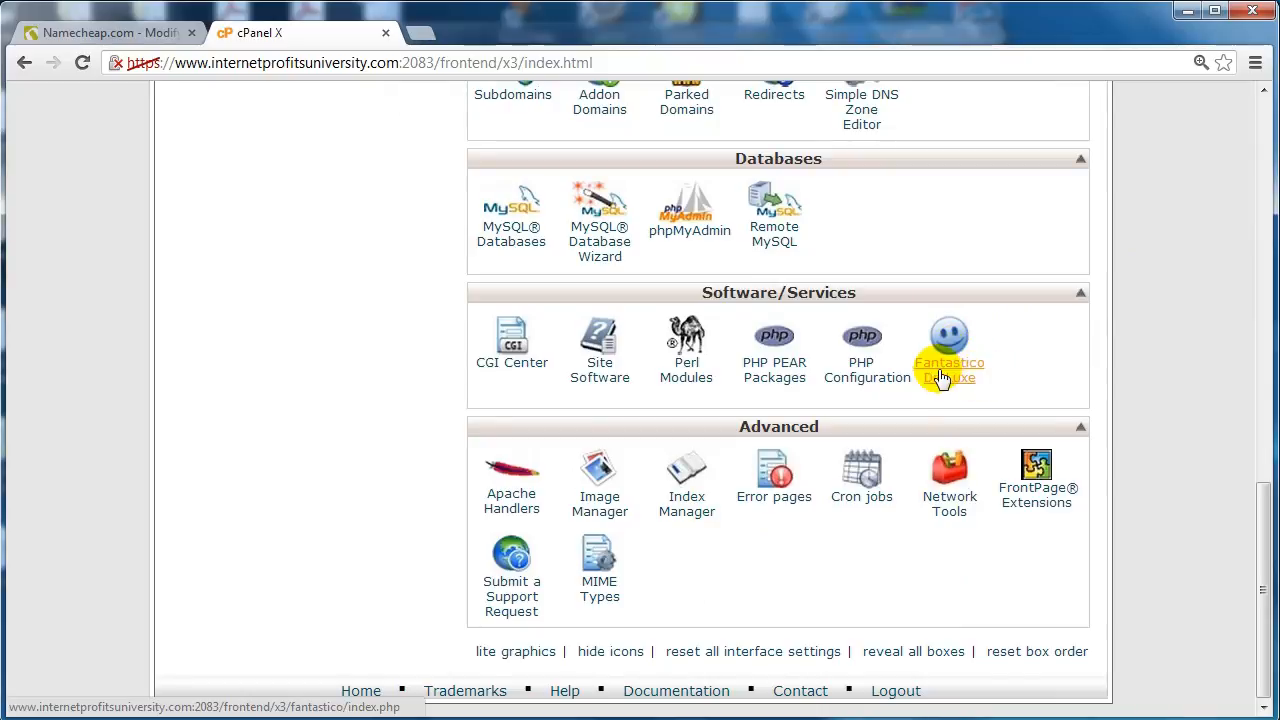
# - In Fantastico De Luxe, choose WordPress under Blogs and start a New Installation
pyautogui.click(947, 337)
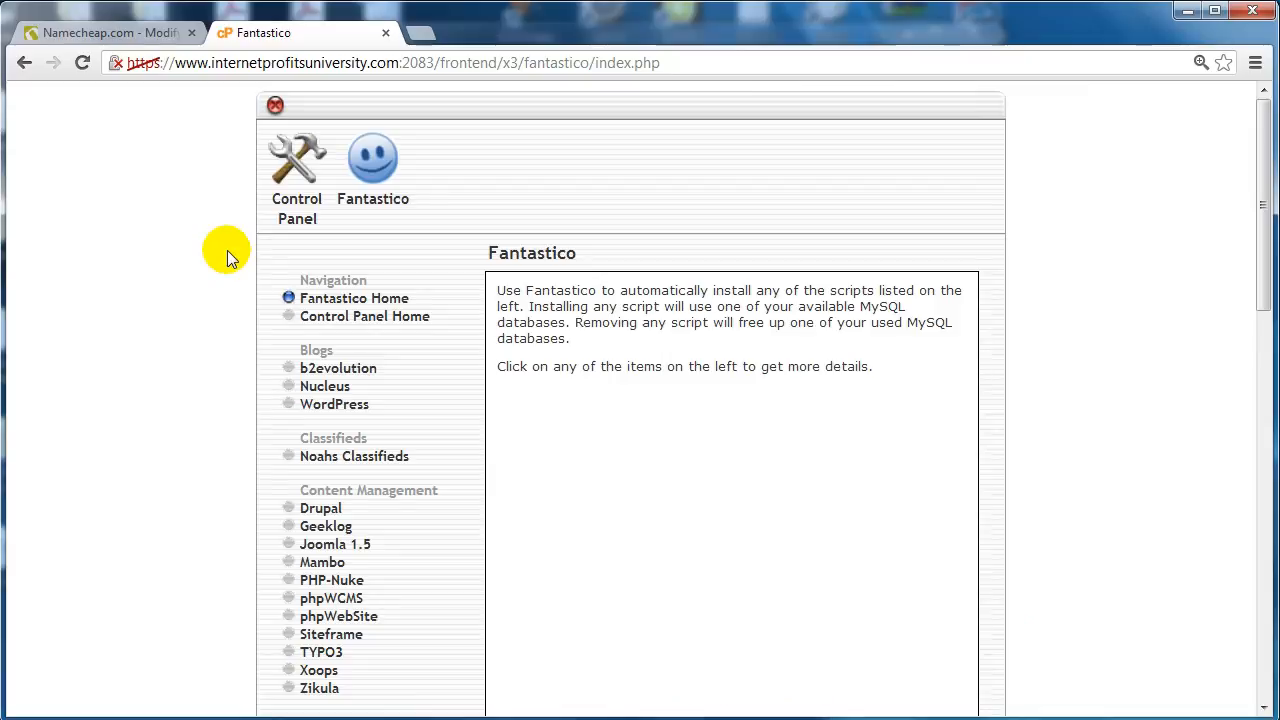
pyautogui.click(358, 406)
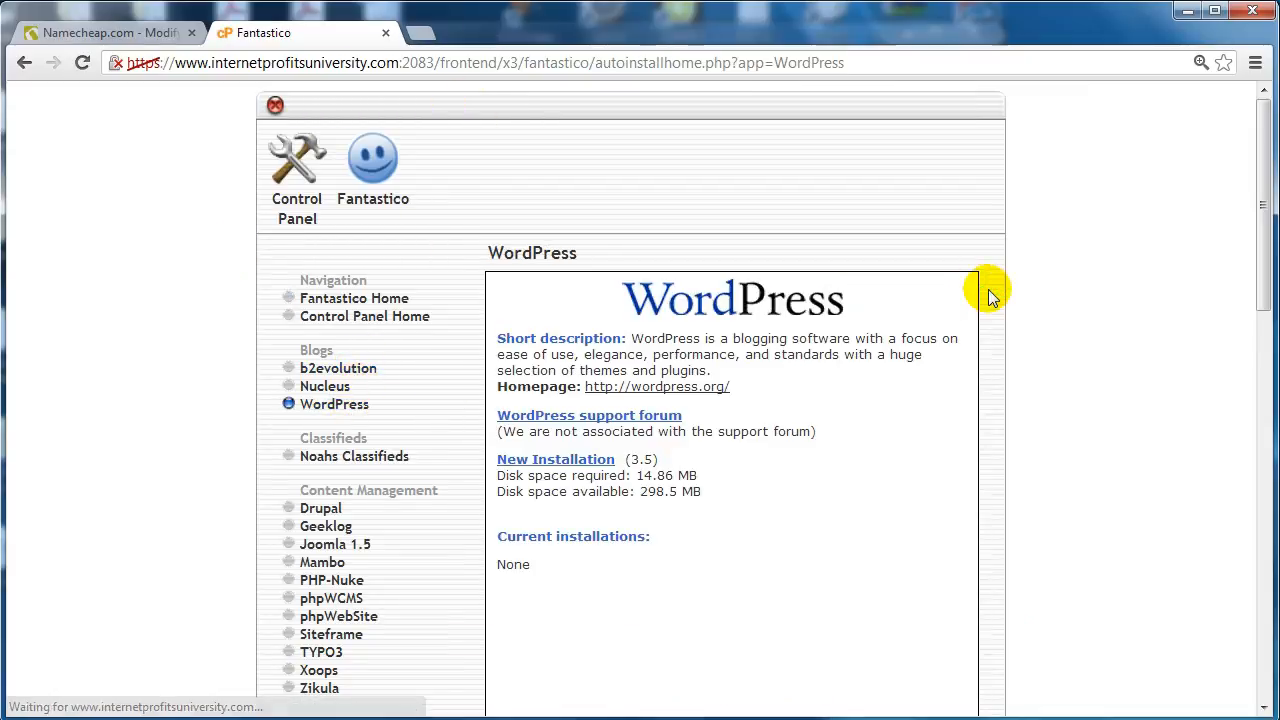
pyautogui.scroll(-1, 988, 296)
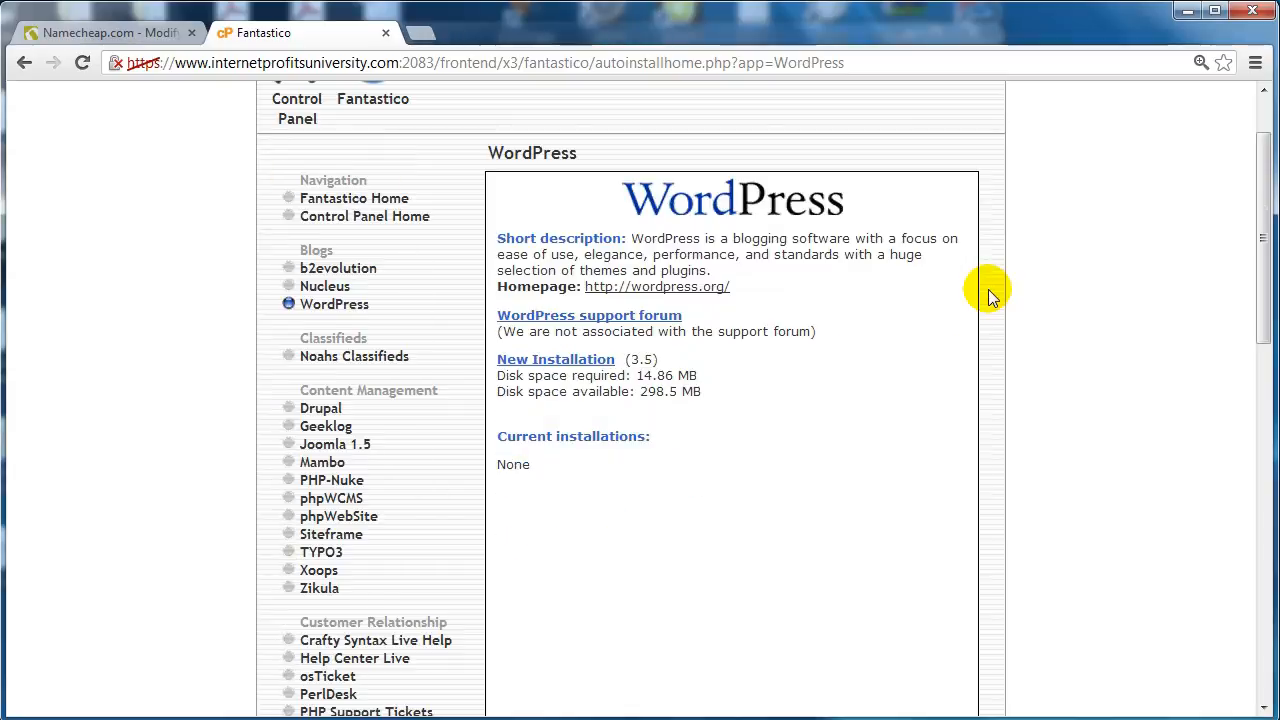
pyautogui.click(586, 368)
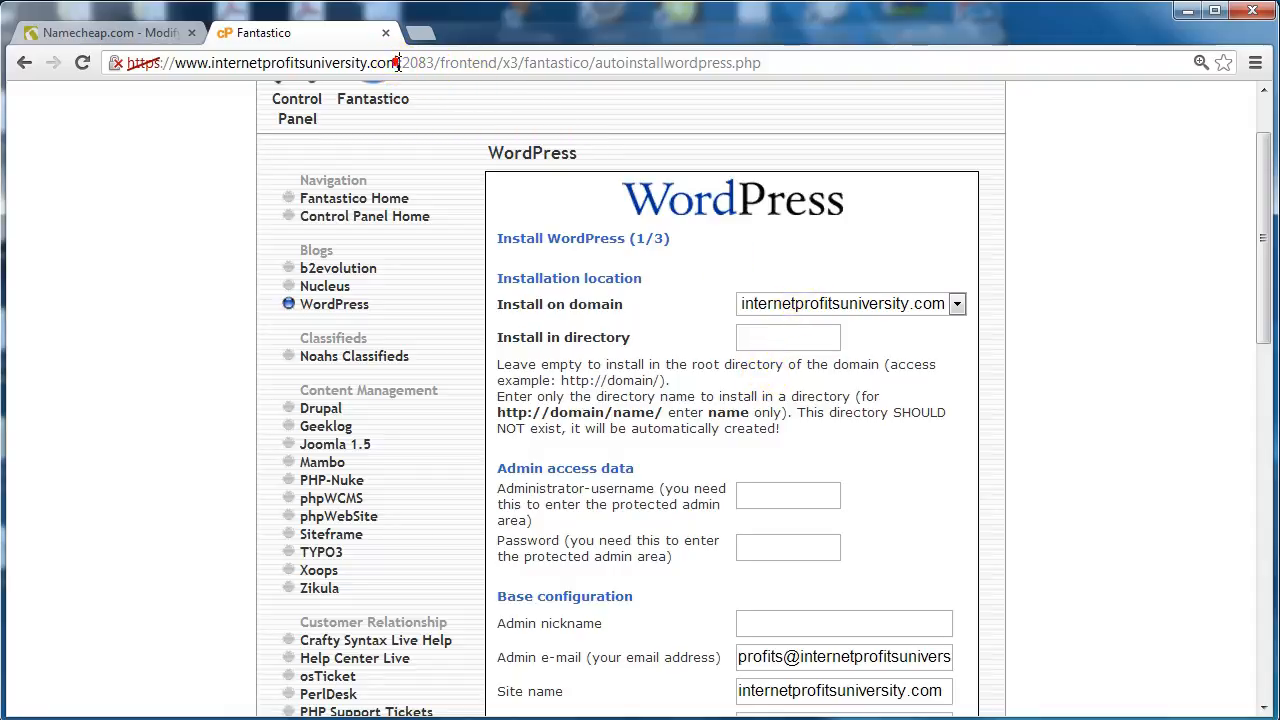
pyautogui.moveTo(397, 63); pyautogui.dragTo(206, 64)
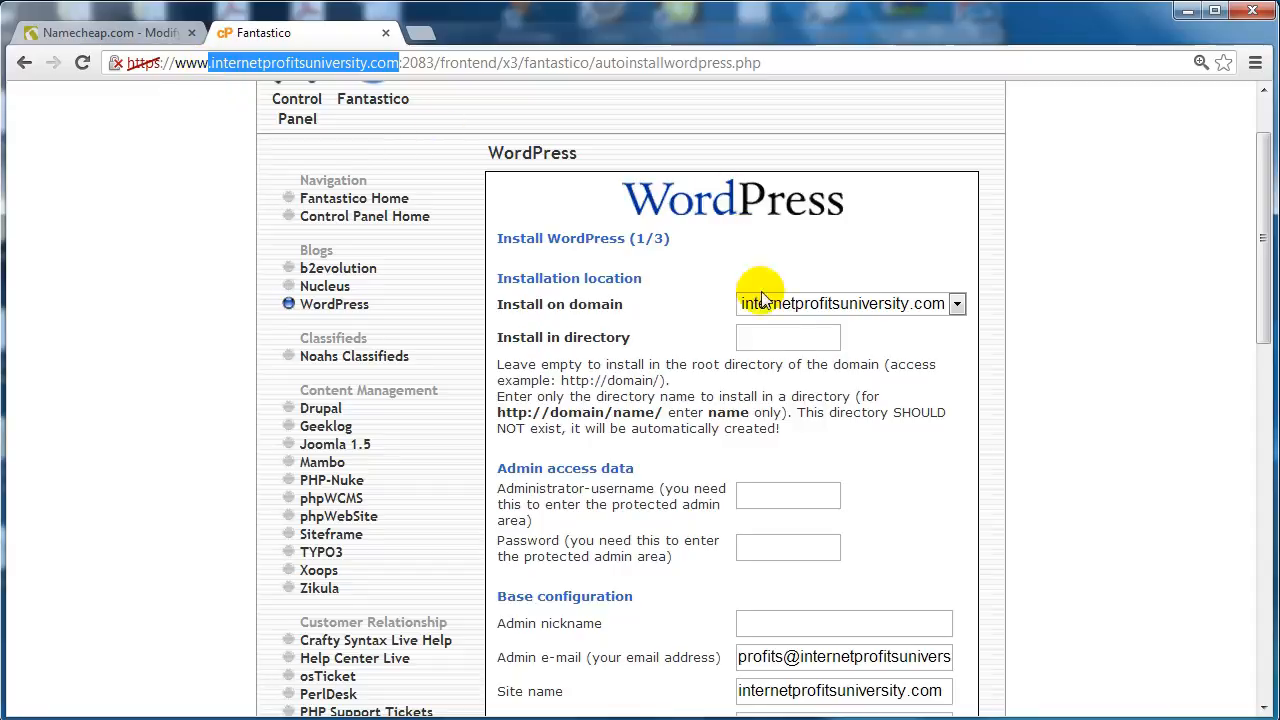
pyautogui.click(793, 338)
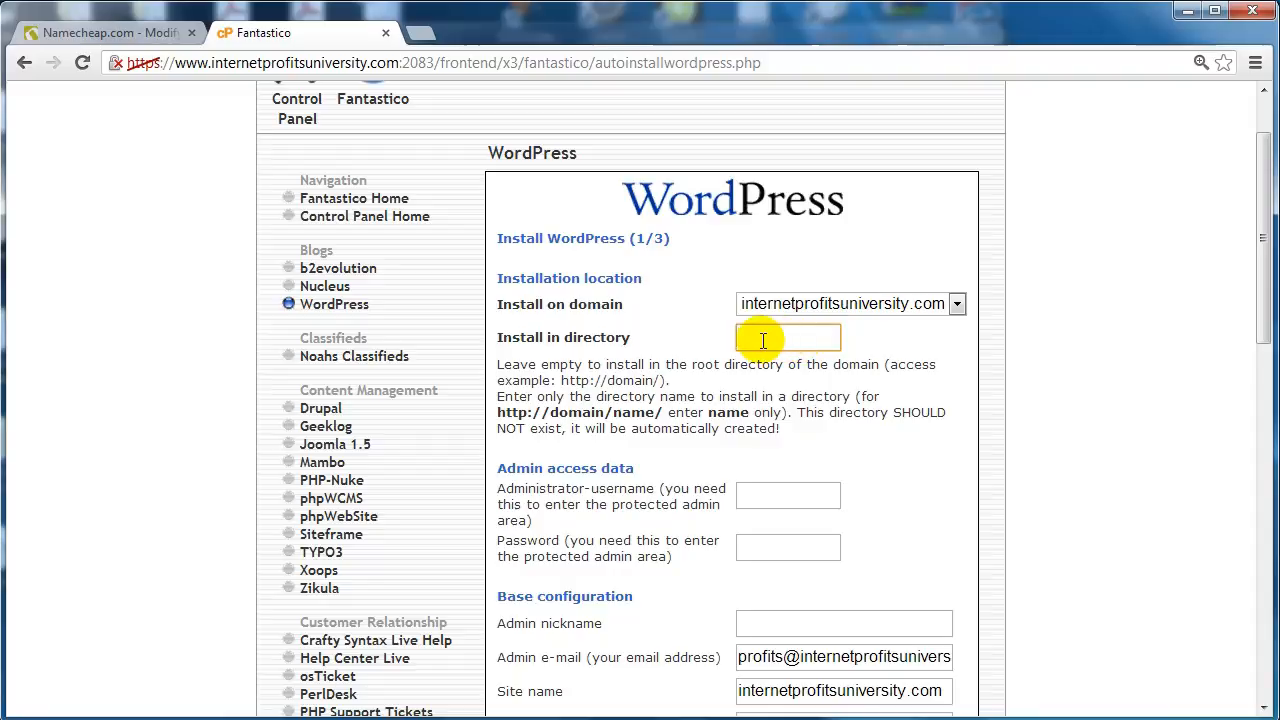
pyautogui.scroll(-2, 1016, 290)
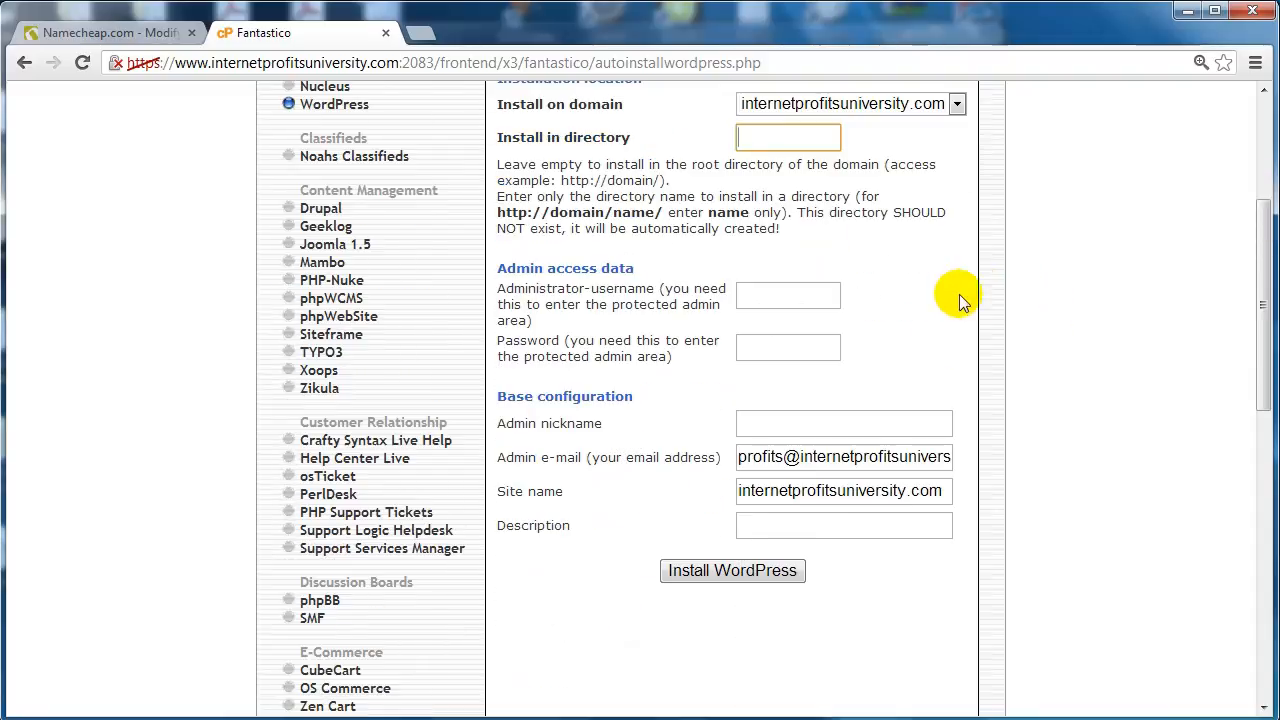
pyautogui.click(800, 298)
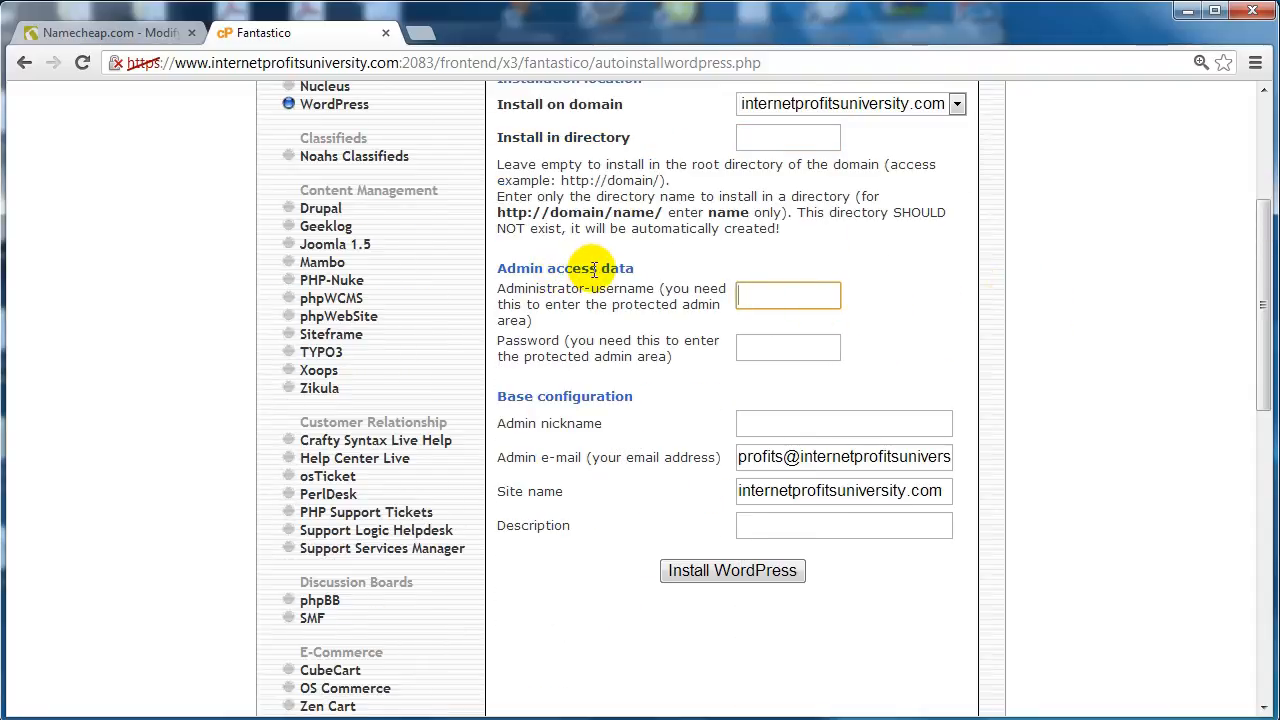
pyautogui.scroll(1, 688, 320)
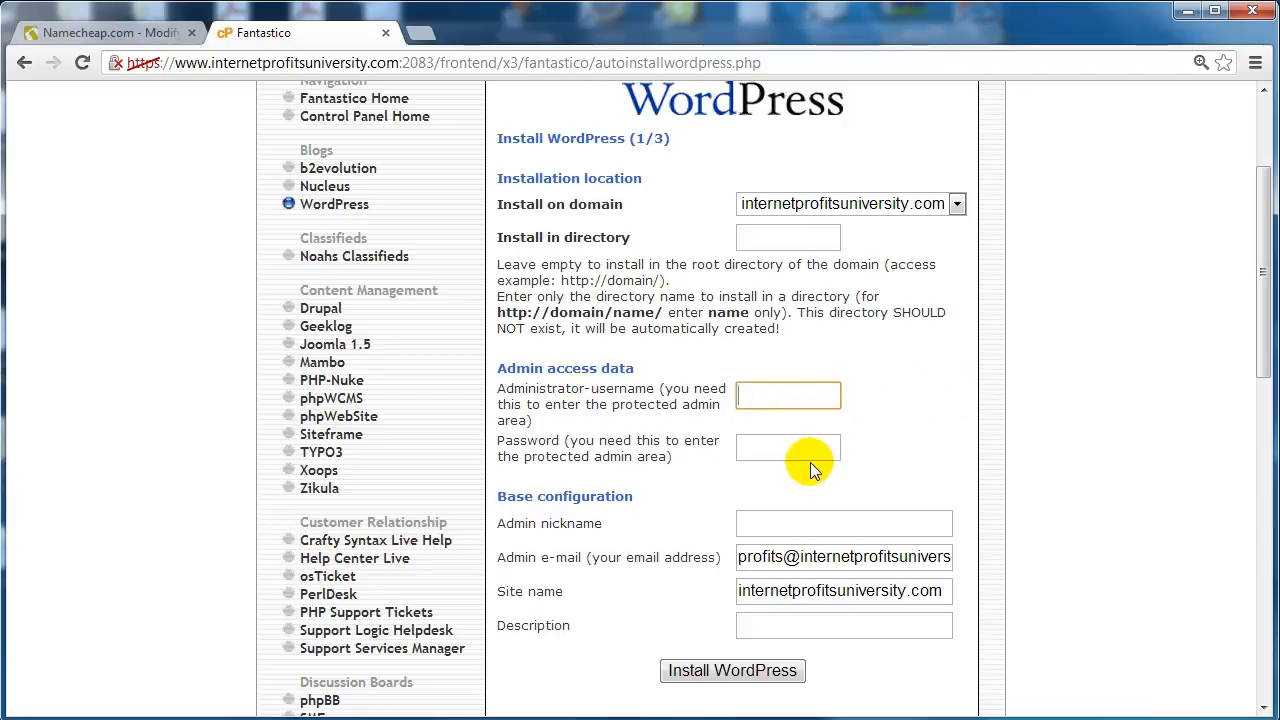
pyautogui.scroll(-1, 810, 462)
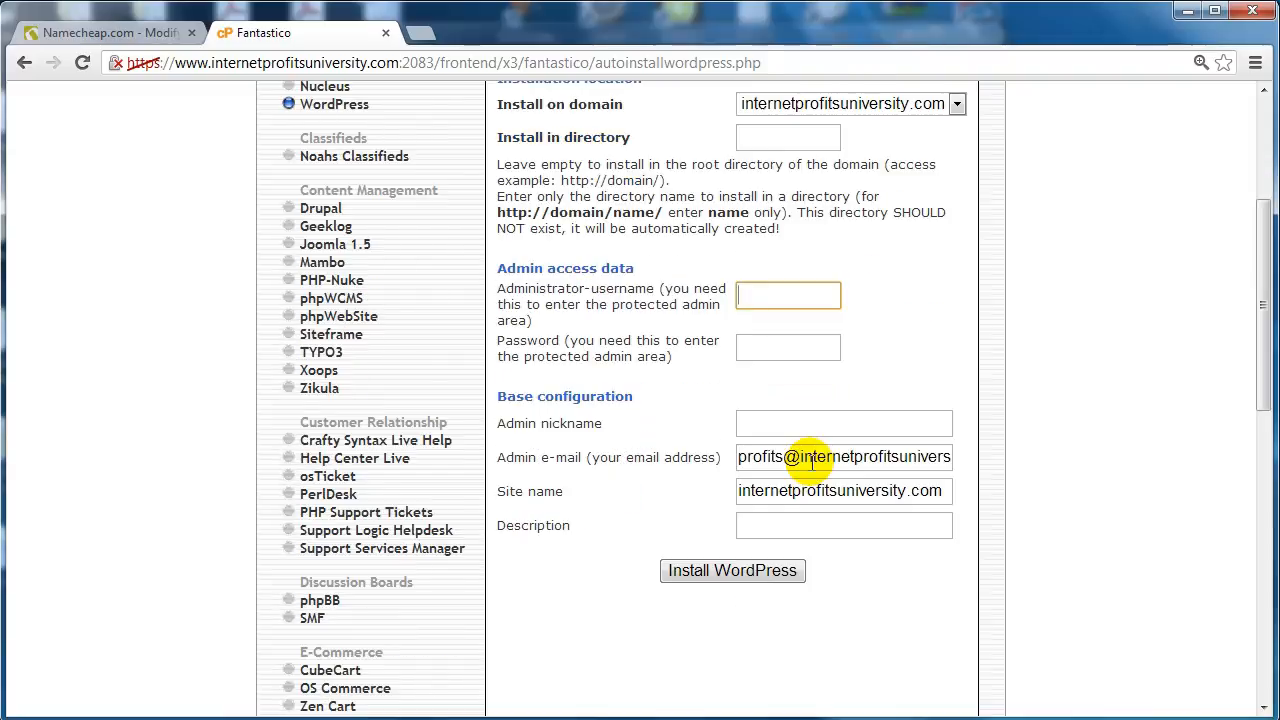
# - Check the admin e-mail and replace the site name with 'Internet Video Tutorials'
pyautogui.click(810, 459)
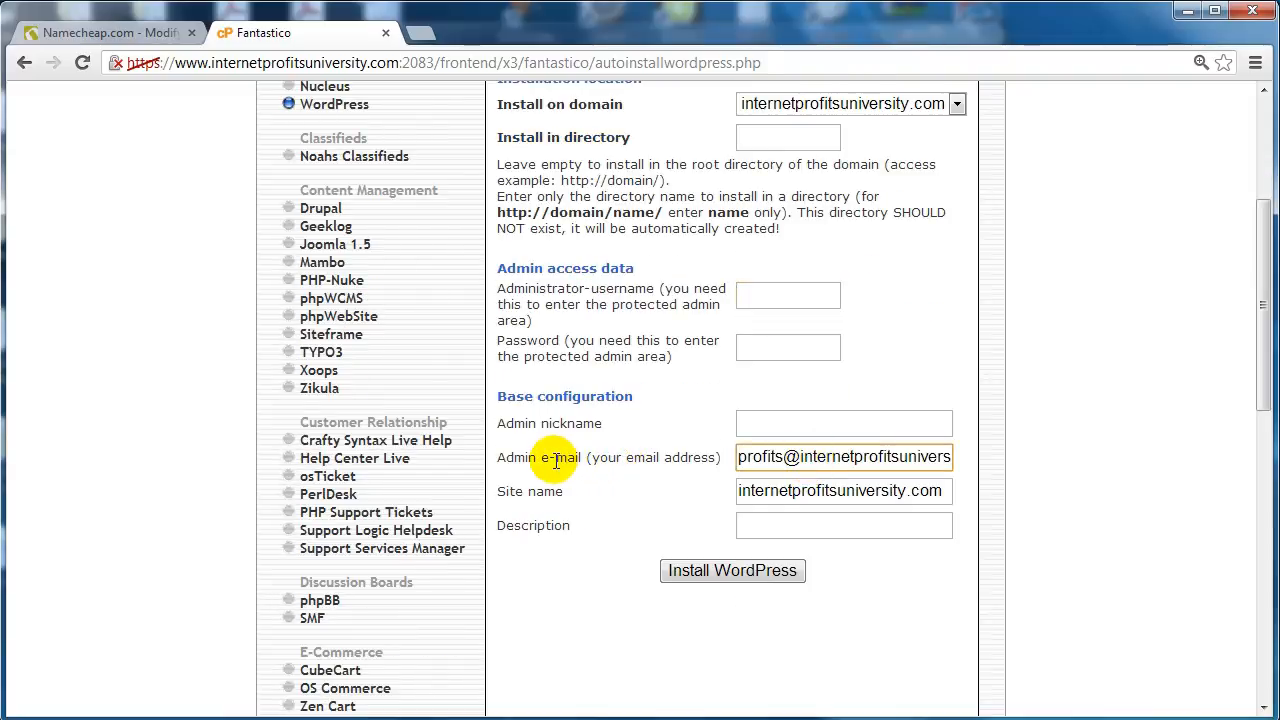
pyautogui.tripleClick(829, 457)
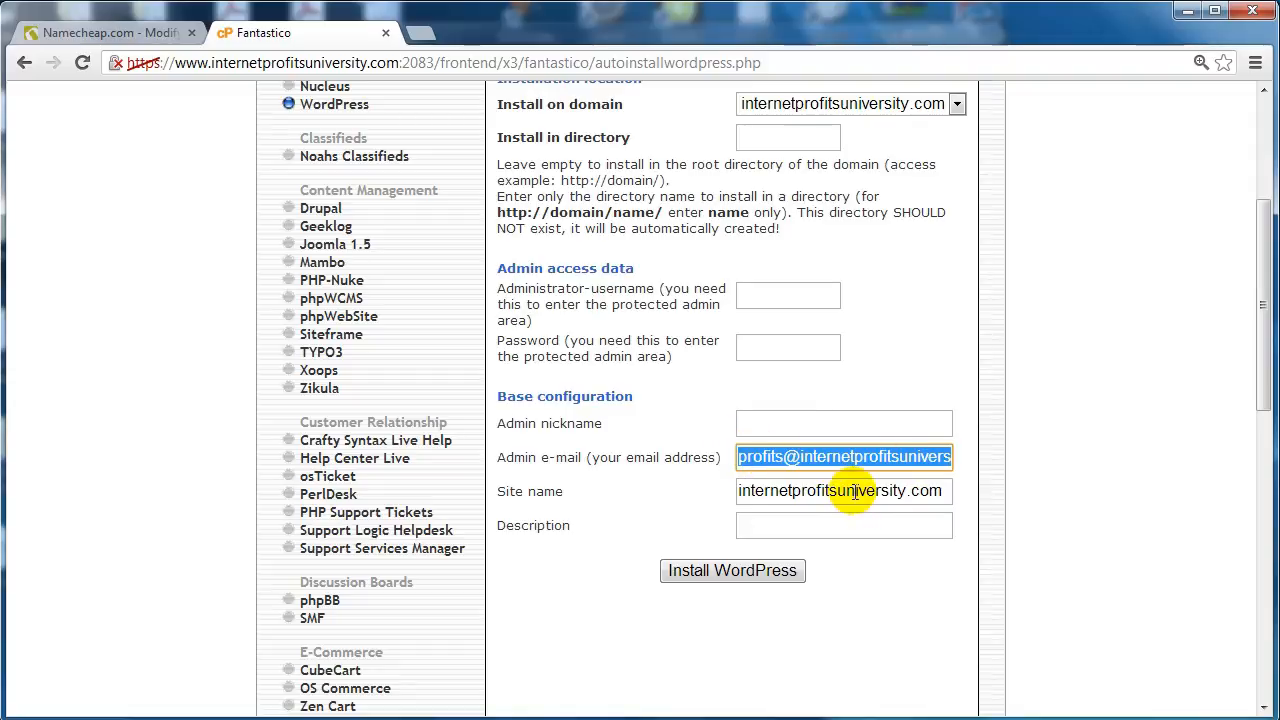
pyautogui.click(855, 489)
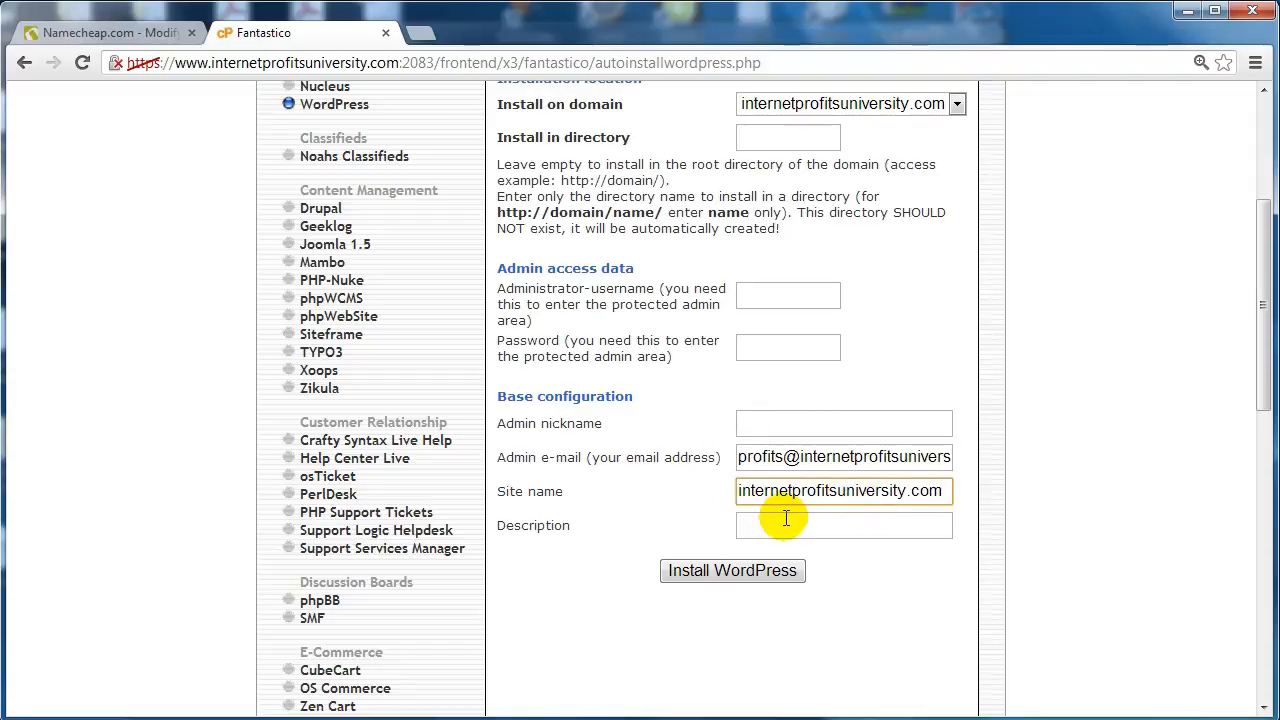
pyautogui.press('Home')
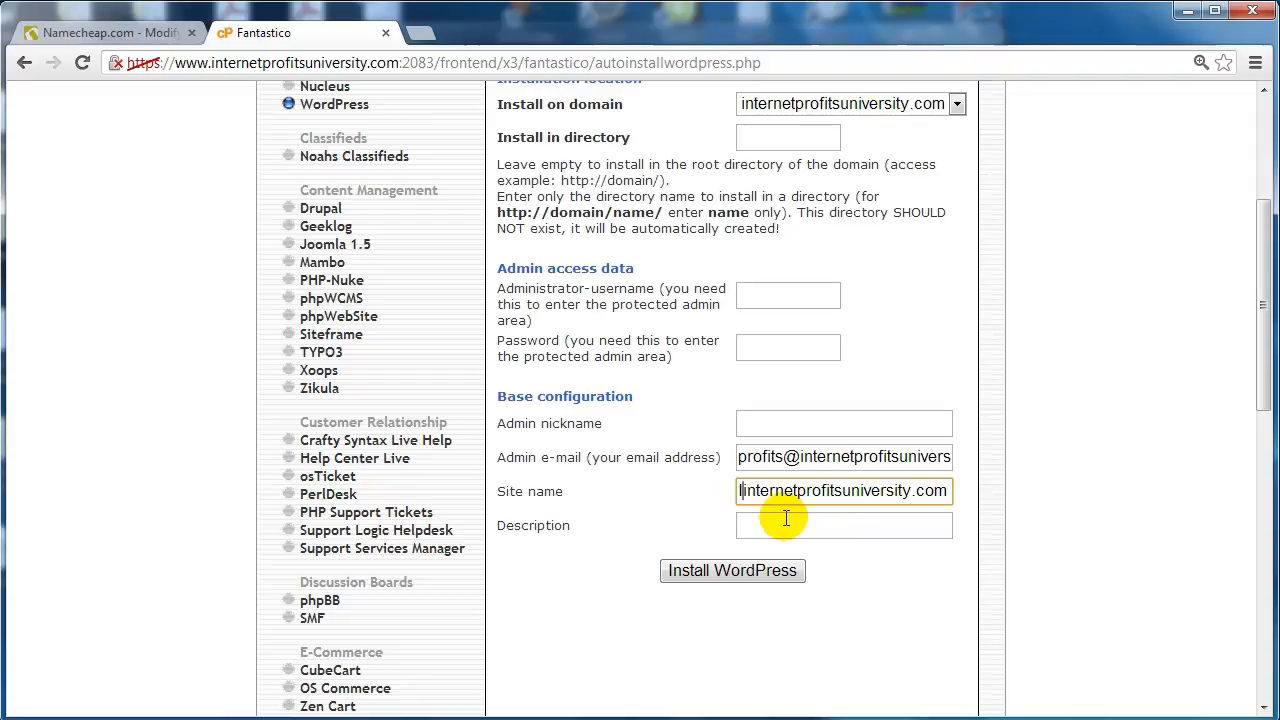
pyautogui.write('Internet ')
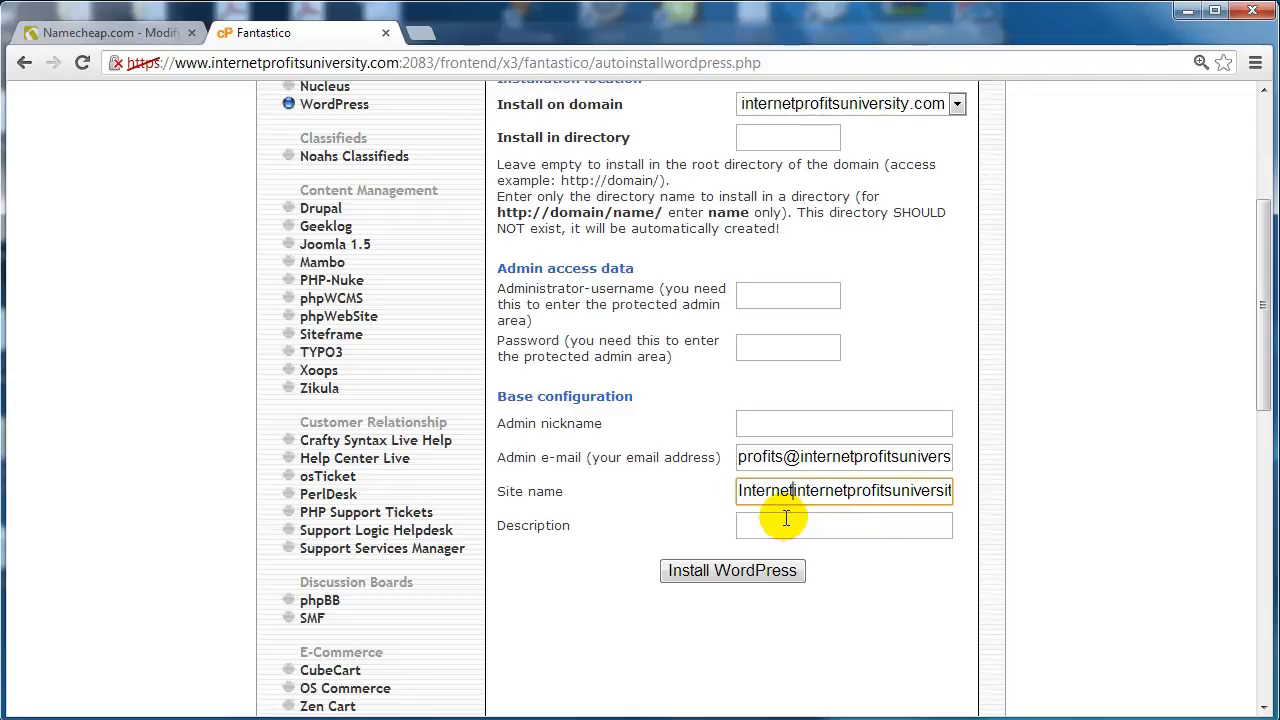
pyautogui.write('Video Tutorialsinterne')
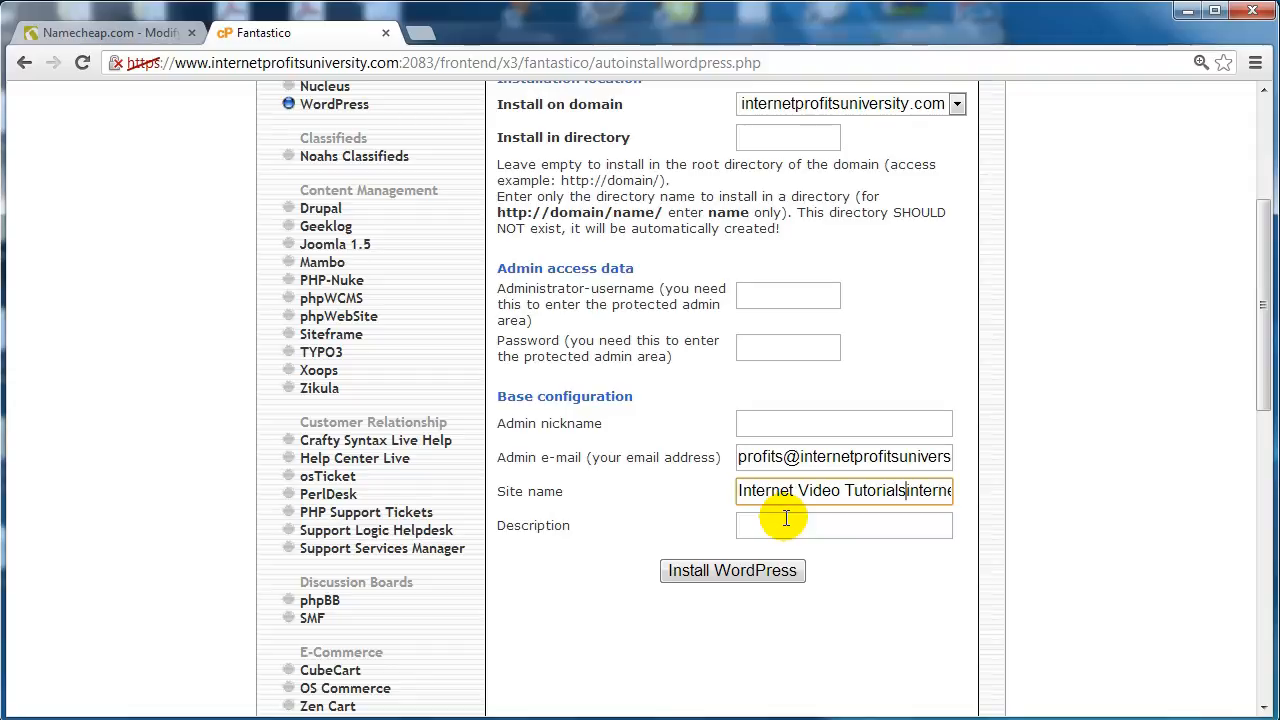
pyautogui.hotkey('shift', 'End')
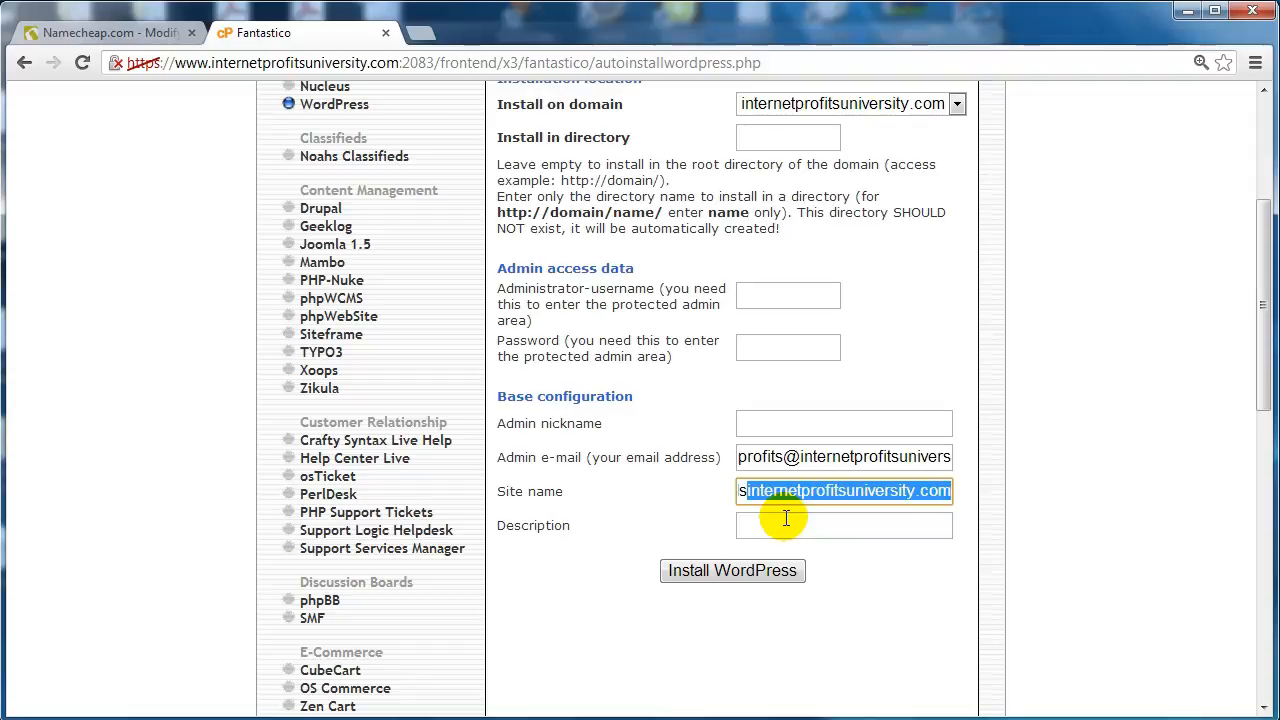
pyautogui.press('Delete')
# - Paste 'Internet Related Video Tutorials' as the description, review the fields, and submit
pyautogui.click(830, 527)
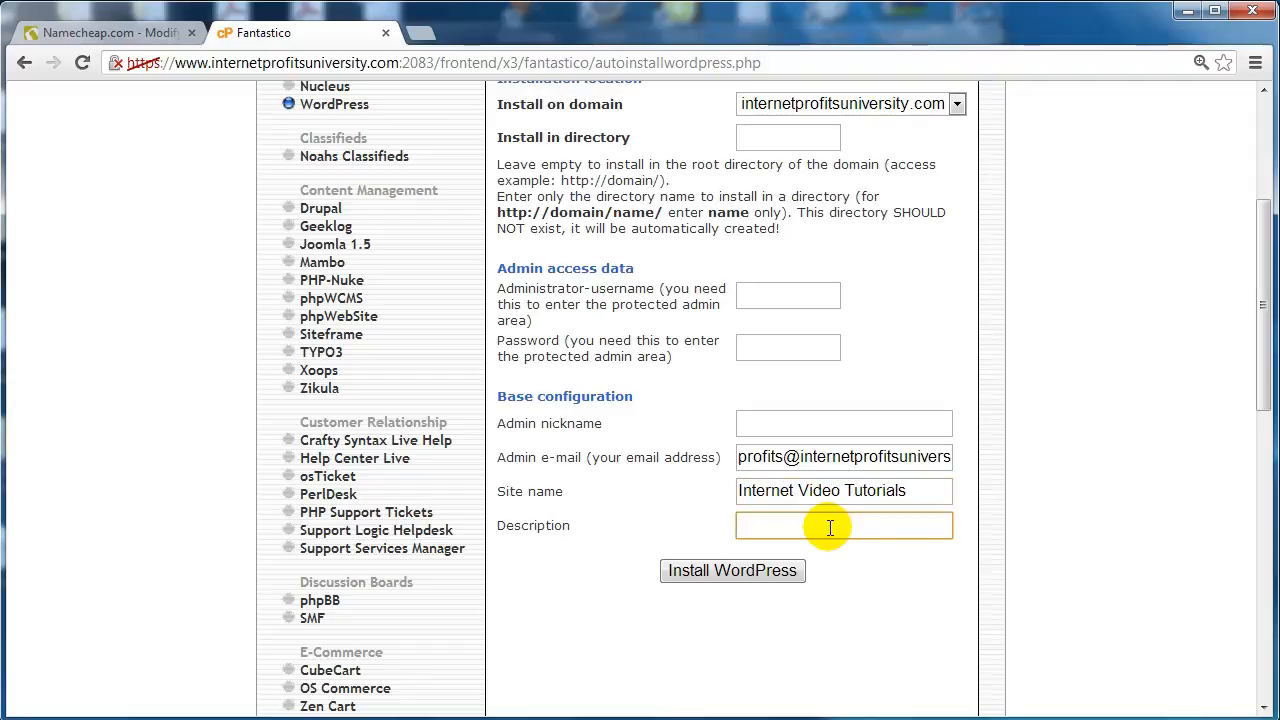
pyautogui.write('Internet Related Video Tutorials')
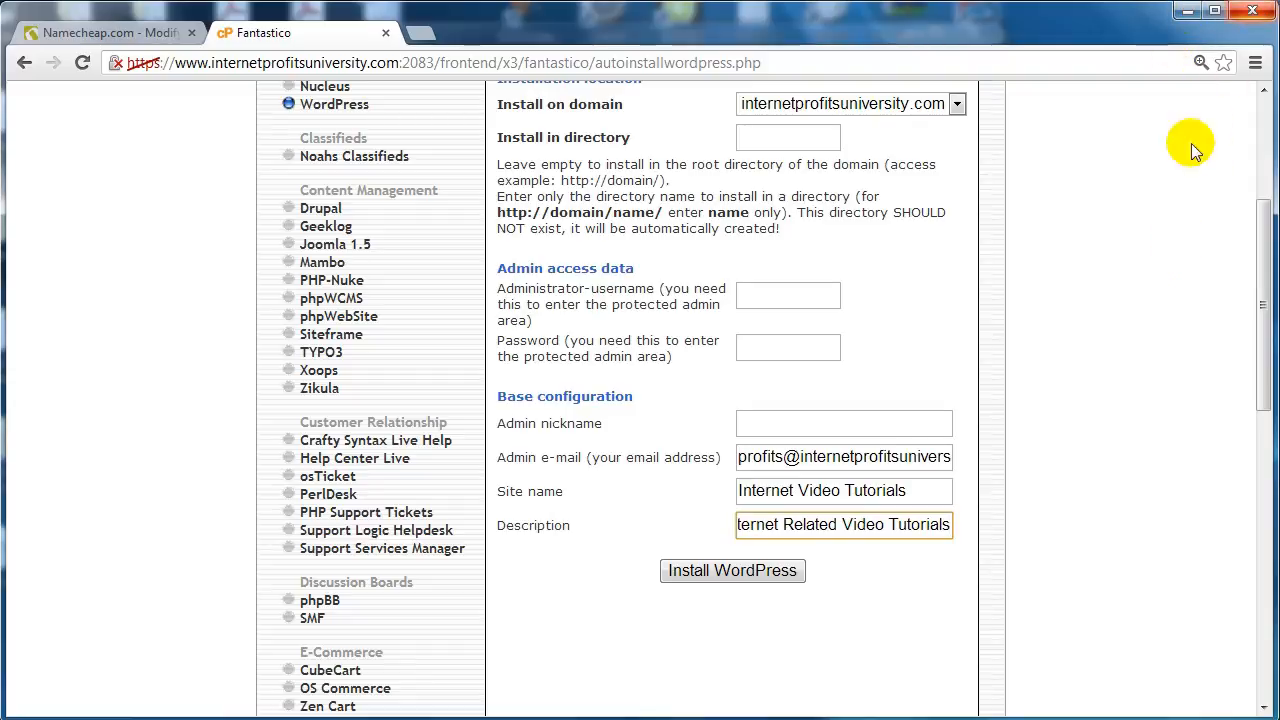
pyautogui.click(922, 452)
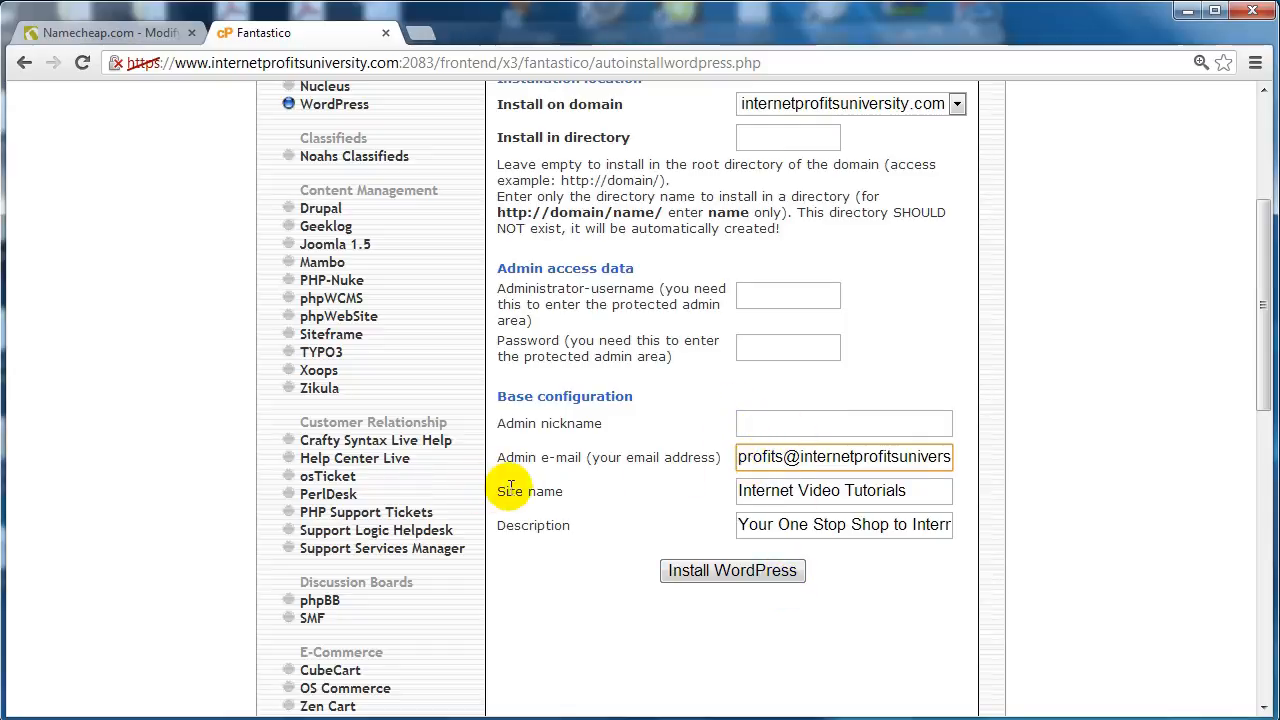
pyautogui.tripleClick(930, 493)
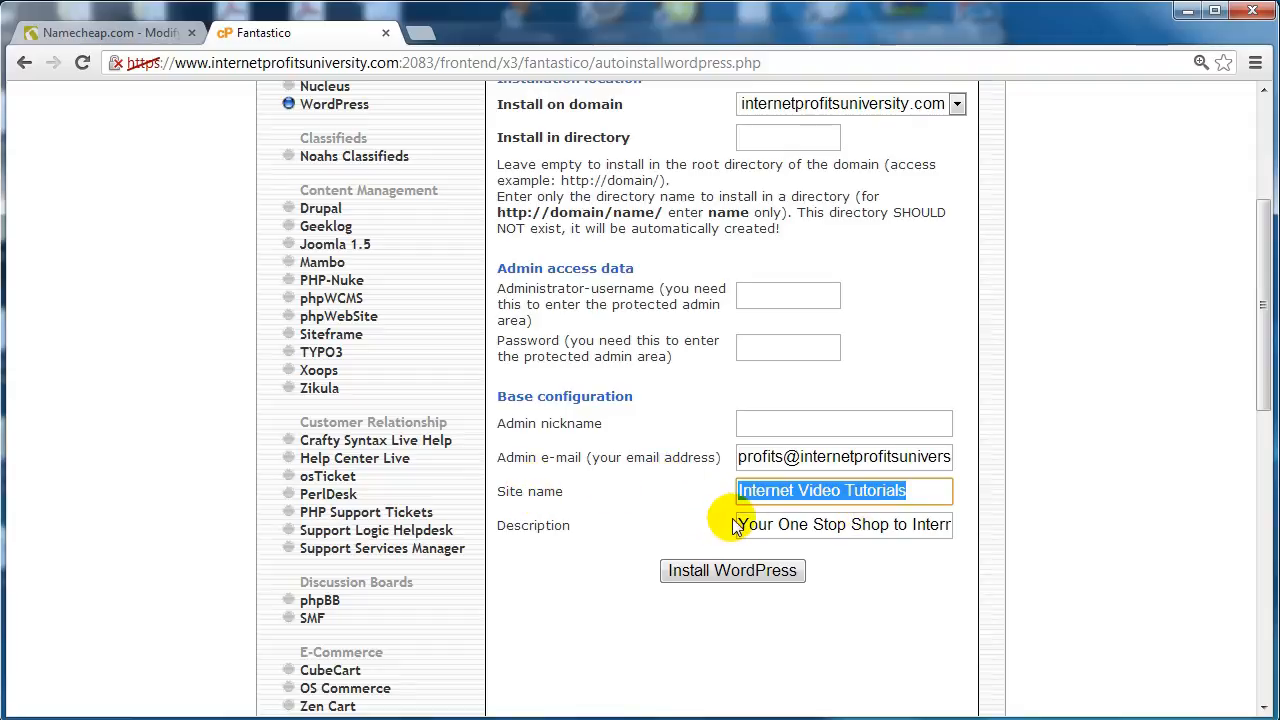
pyautogui.moveTo(746, 522); pyautogui.dragTo(1100, 520)
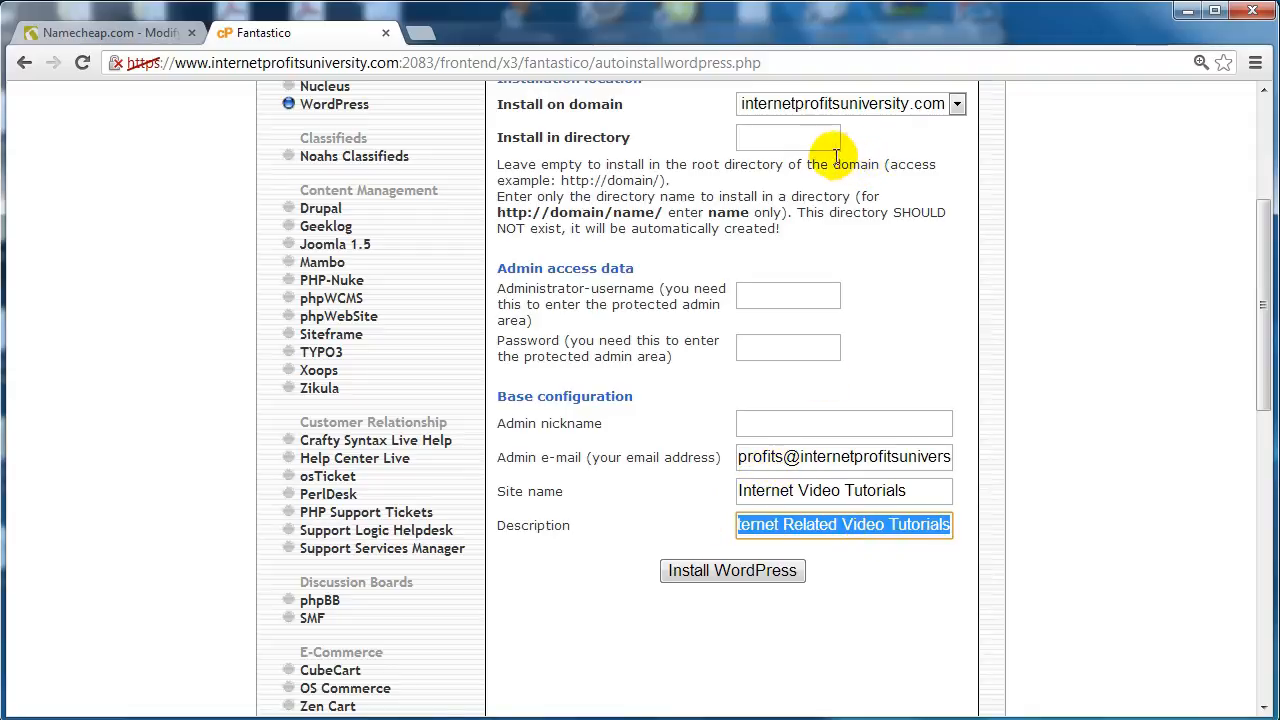
pyautogui.click(786, 298)
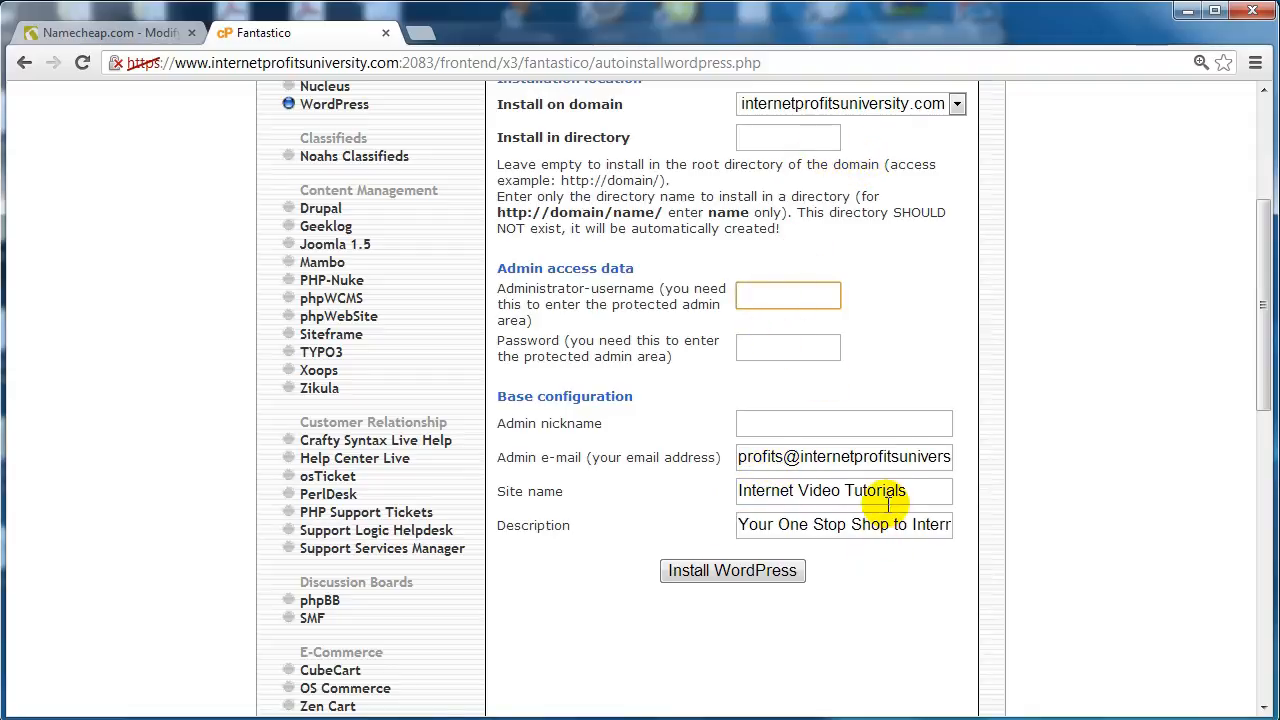
pyautogui.click(897, 456)
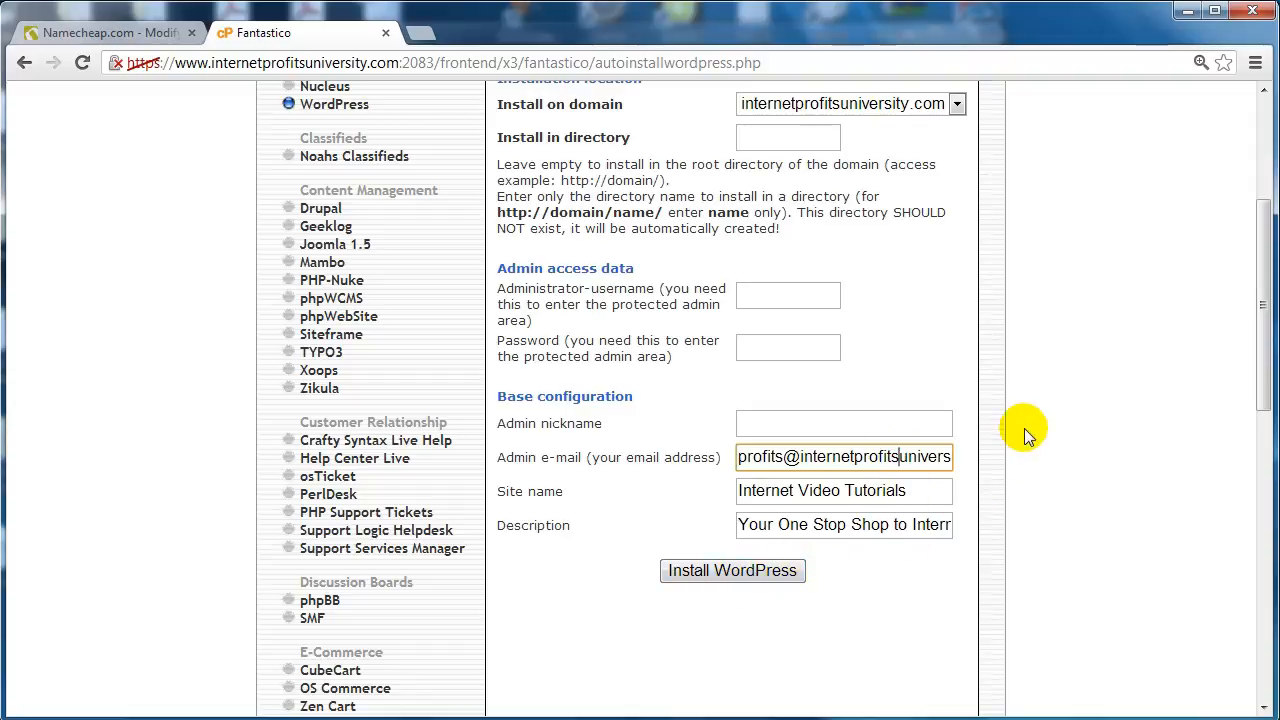
pyautogui.press('Return')
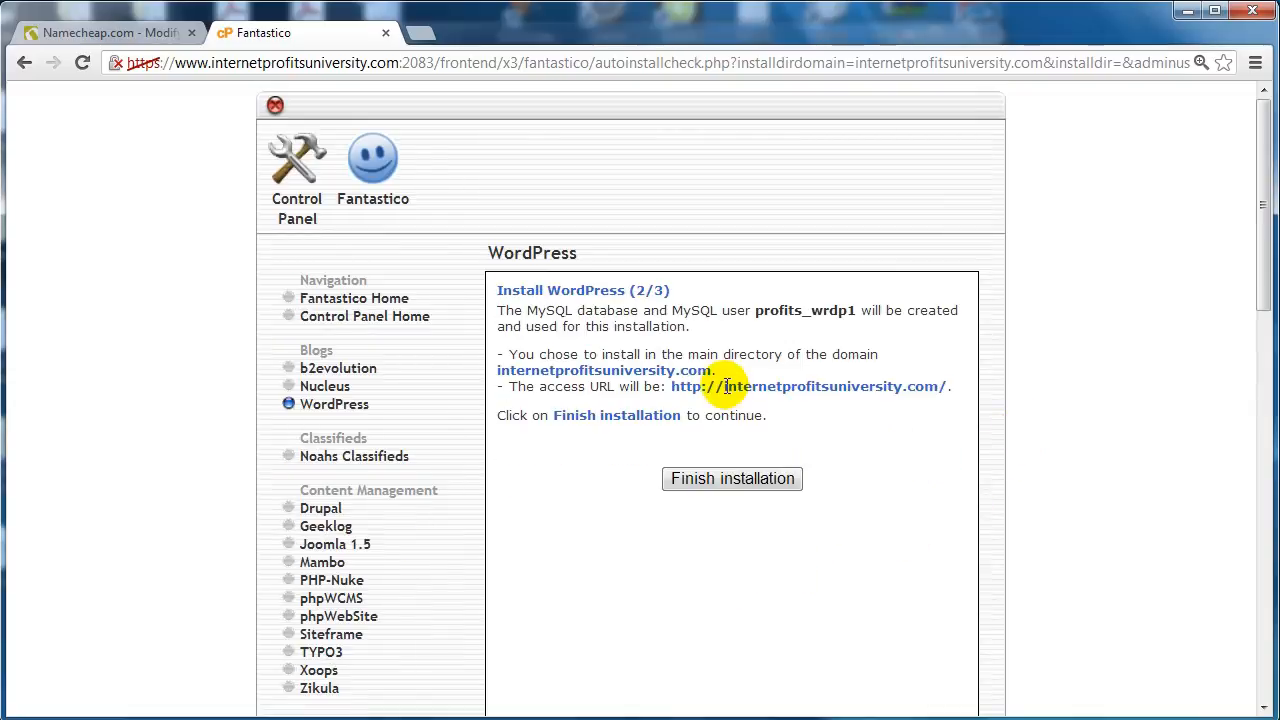
# - Finish the WordPress installation and review the completion page
pyautogui.click(733, 479)
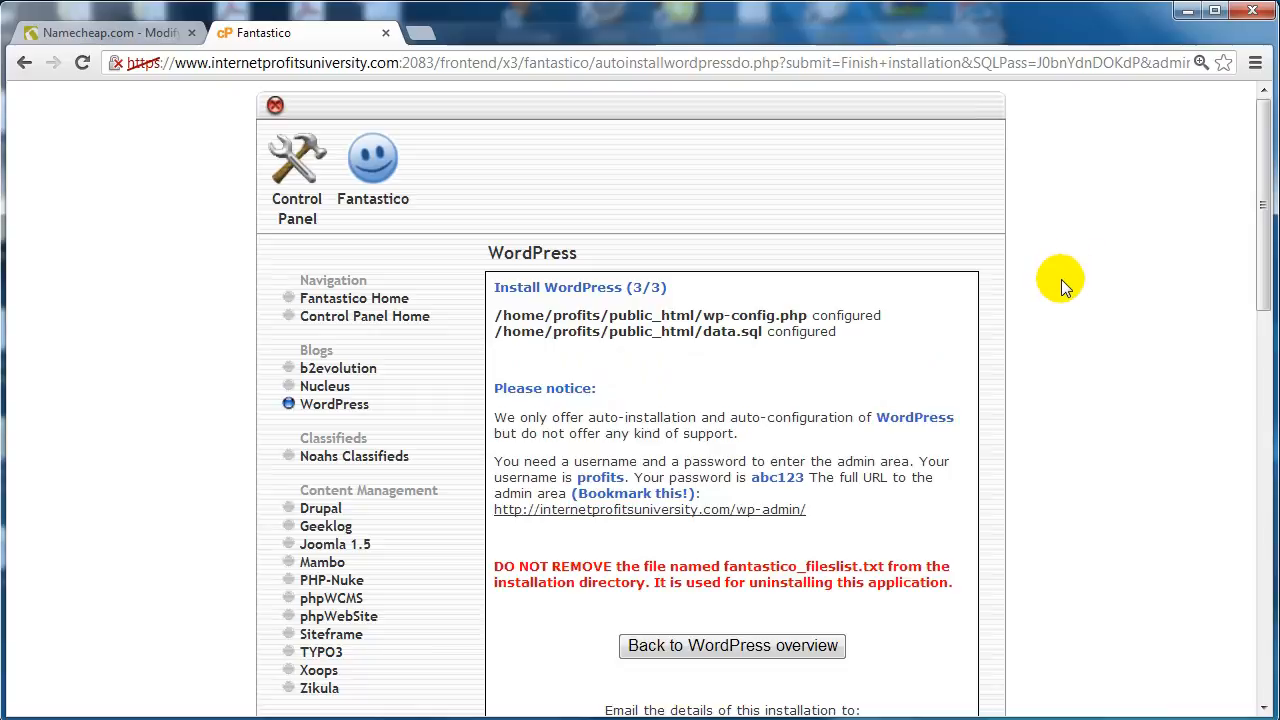
pyautogui.scroll(-1, 1061, 285)
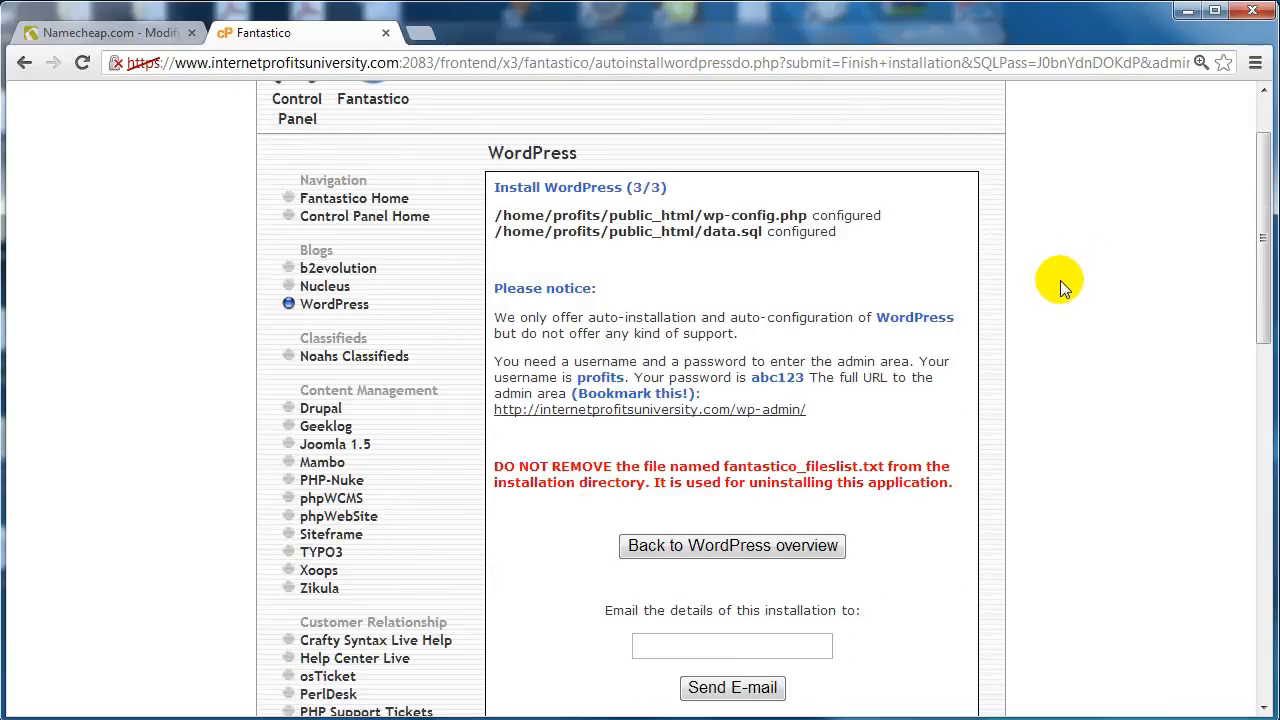
pyautogui.scroll(-1, 1060, 280)
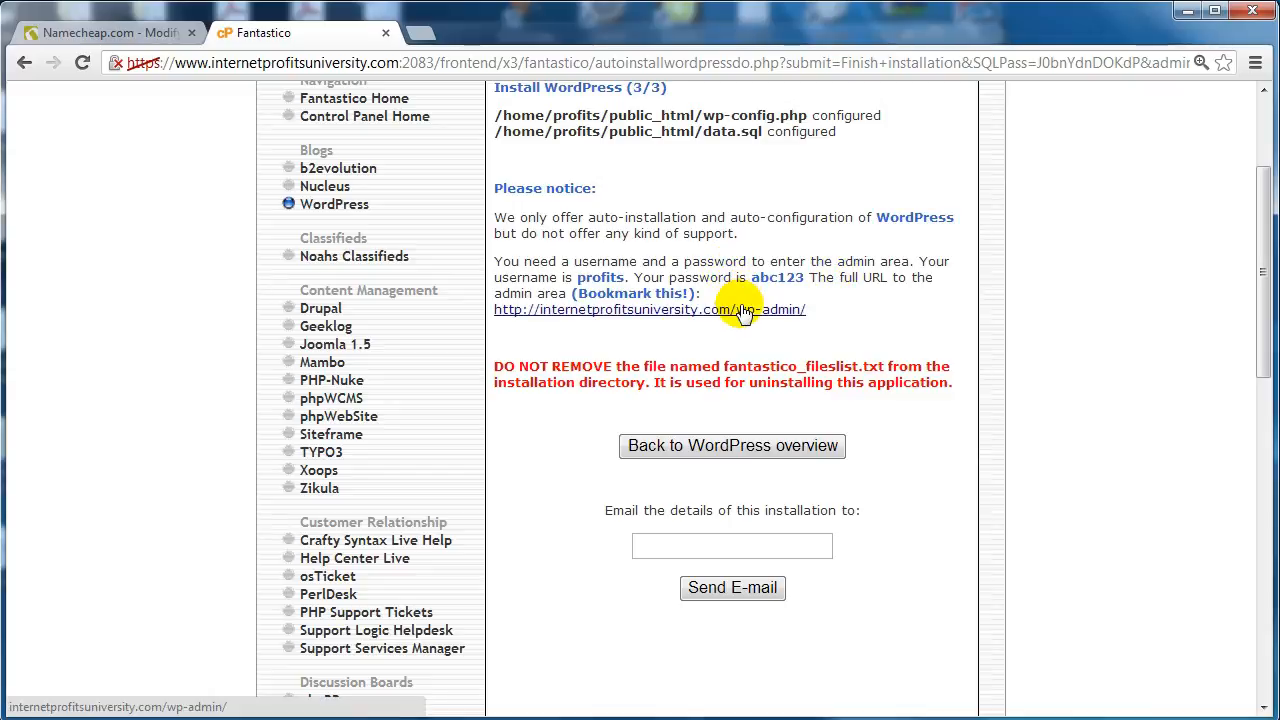
# - Open the wp-admin login link in a new tab and switch to it
pyautogui.rightClick(607, 309)
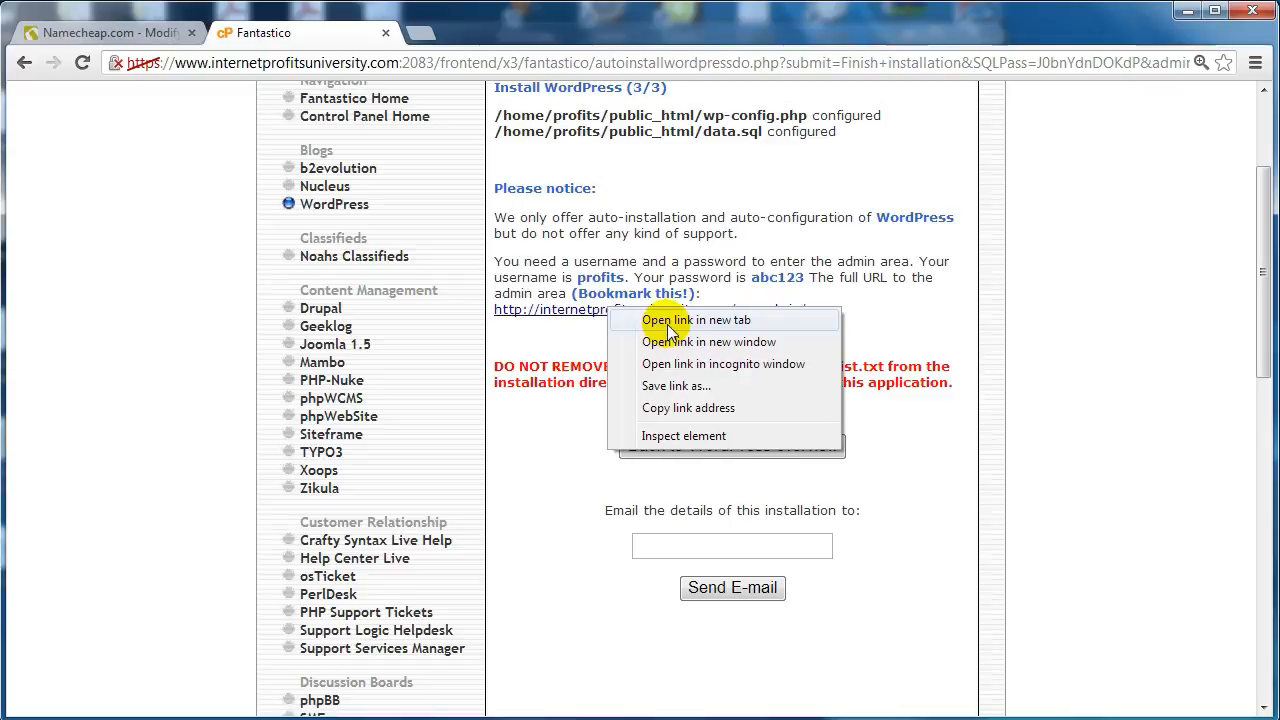
pyautogui.click(670, 320)
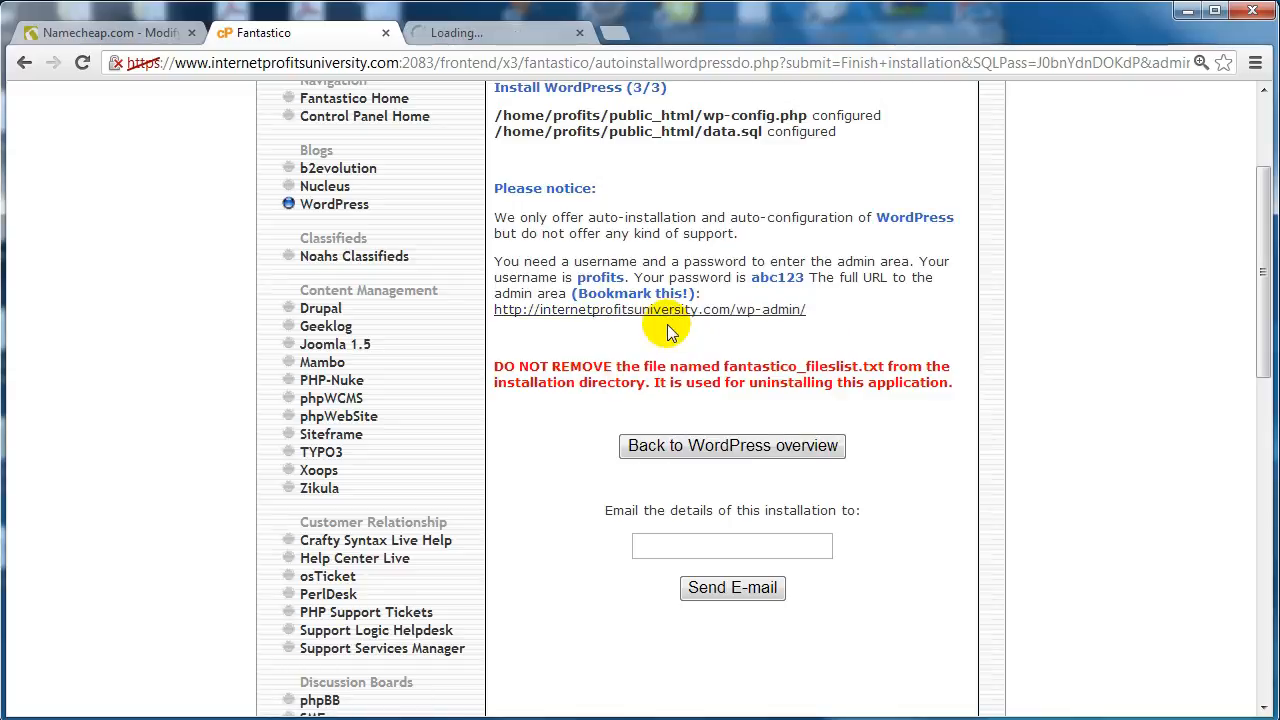
pyautogui.click(698, 545)
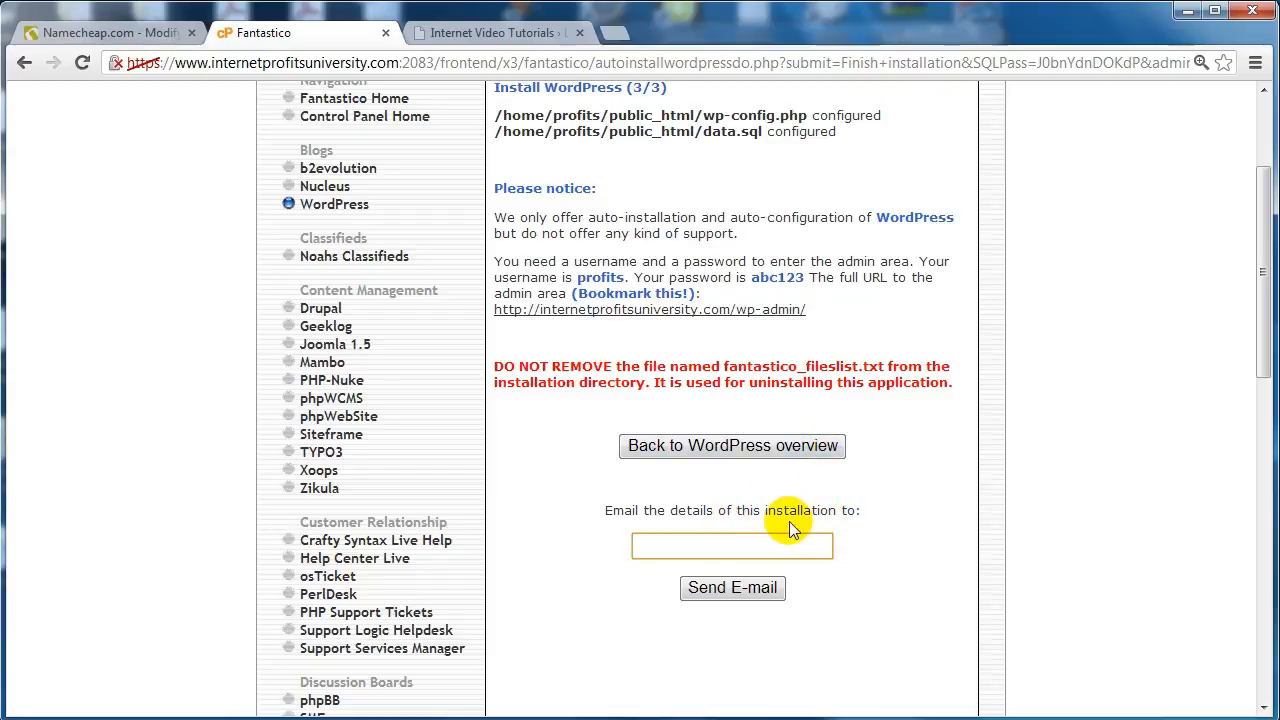
pyautogui.hotkey('ctrl', 'Tab')
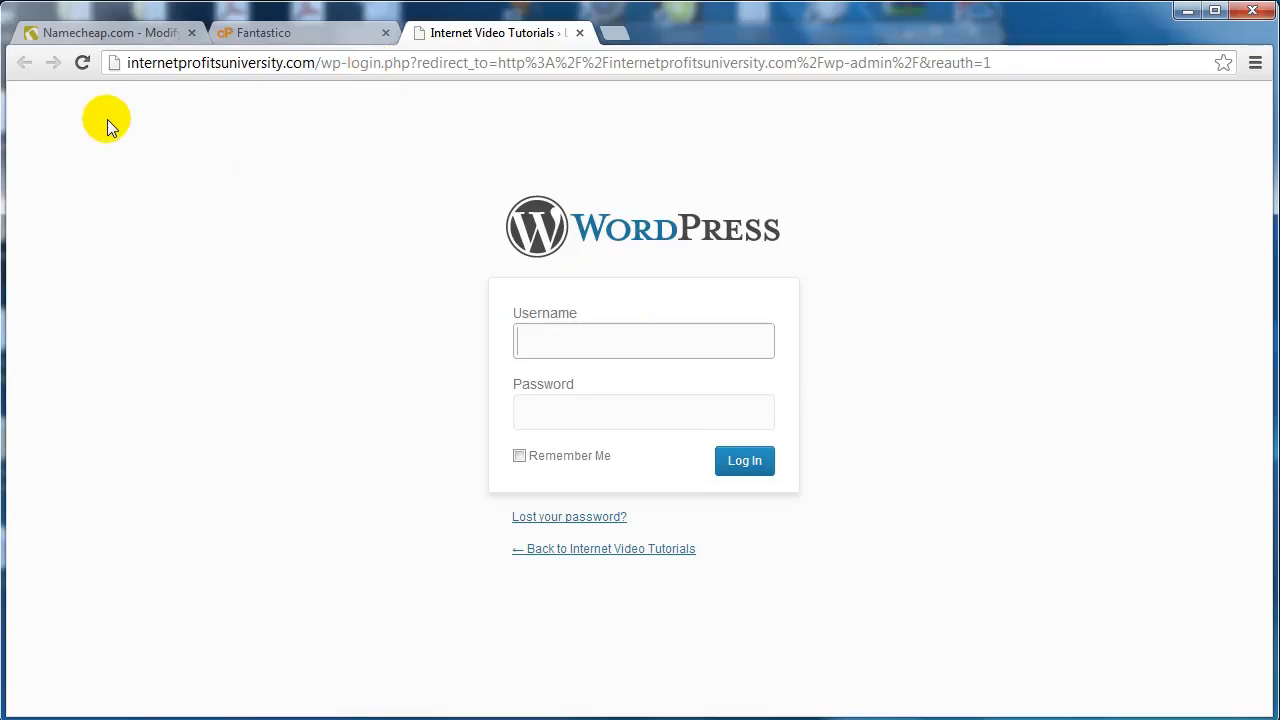
# - Load the login page at internetprofitsuniversity.com/wp-admin and focus the Username field
pyautogui.click(292, 63)
pyautogui.write('internetprofitsuniversity.com')
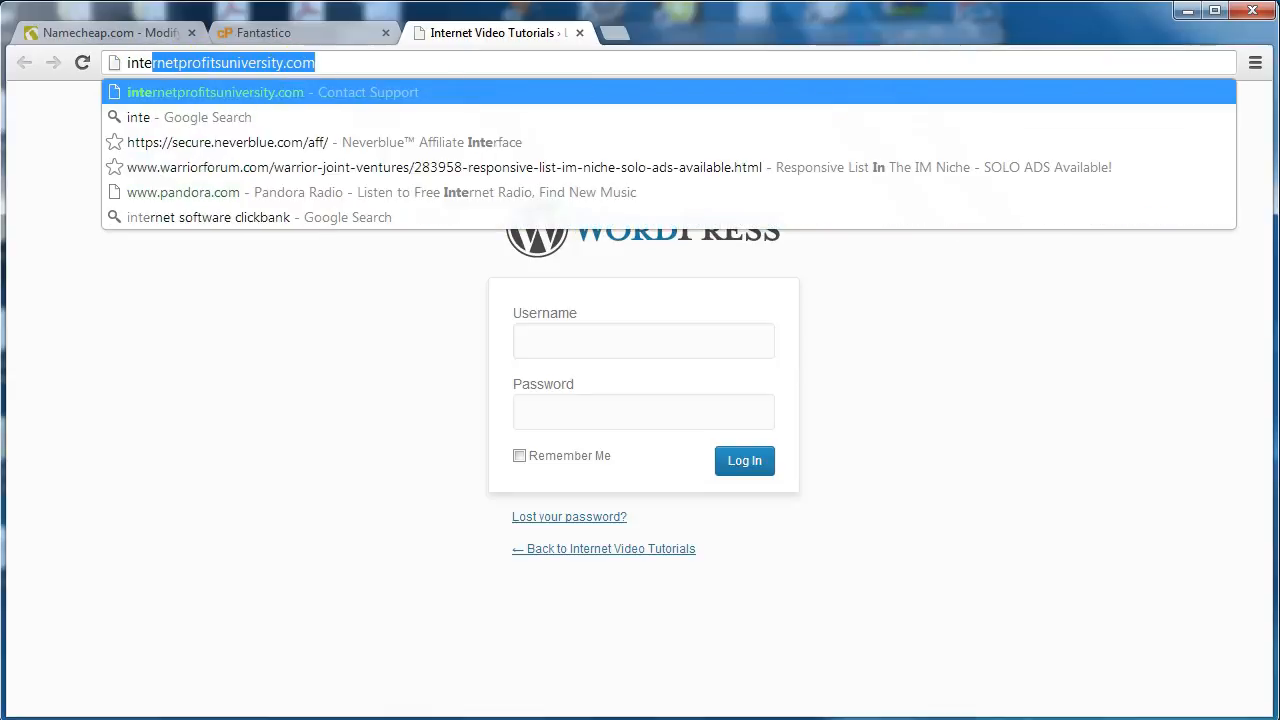
pyautogui.write('/w')
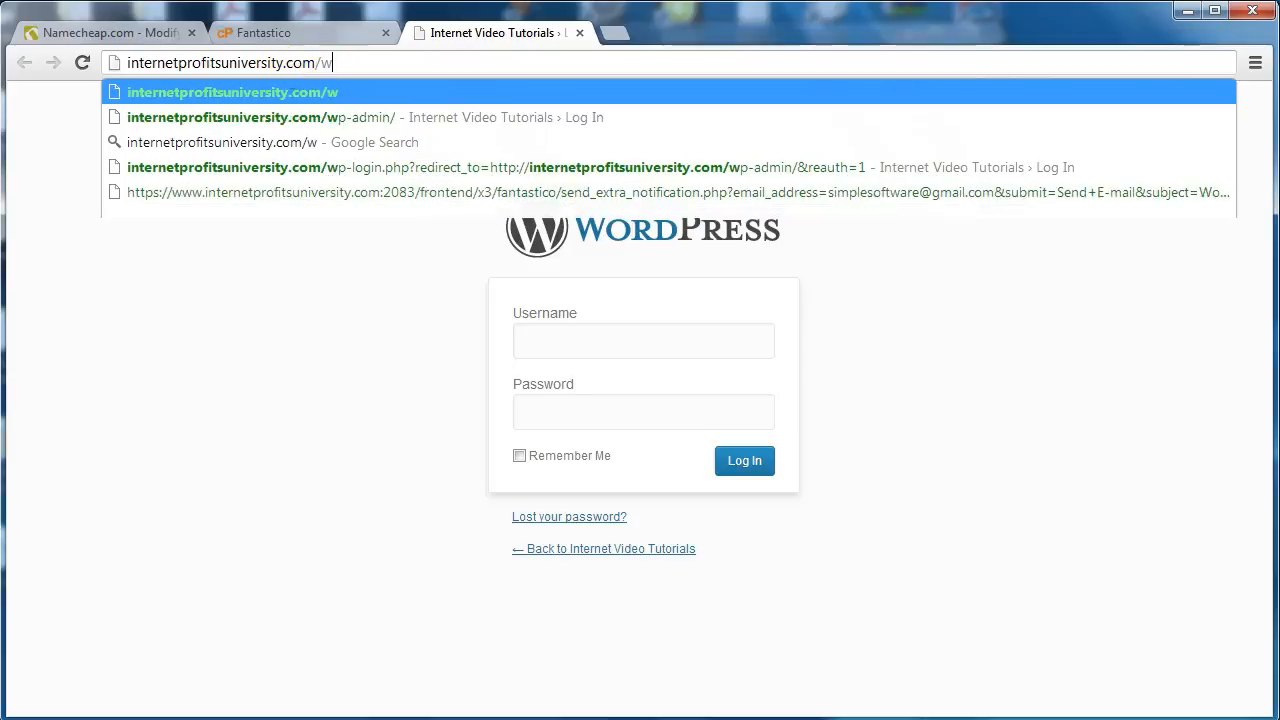
pyautogui.write('p-admin')
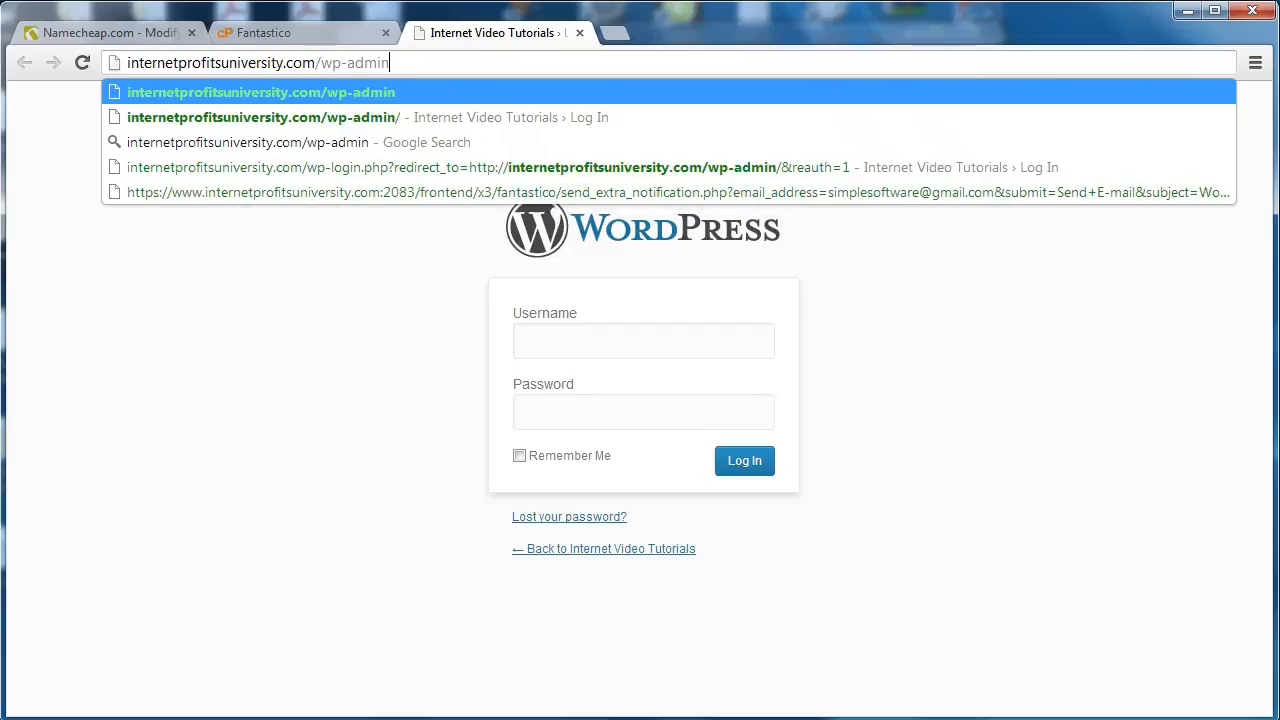
pyautogui.hotkey('shift', 'End')
pyautogui.press('End')
pyautogui.hotkey('shift', 'End')
pyautogui.press('End')
pyautogui.moveTo(319, 62); pyautogui.dragTo(414, 62)
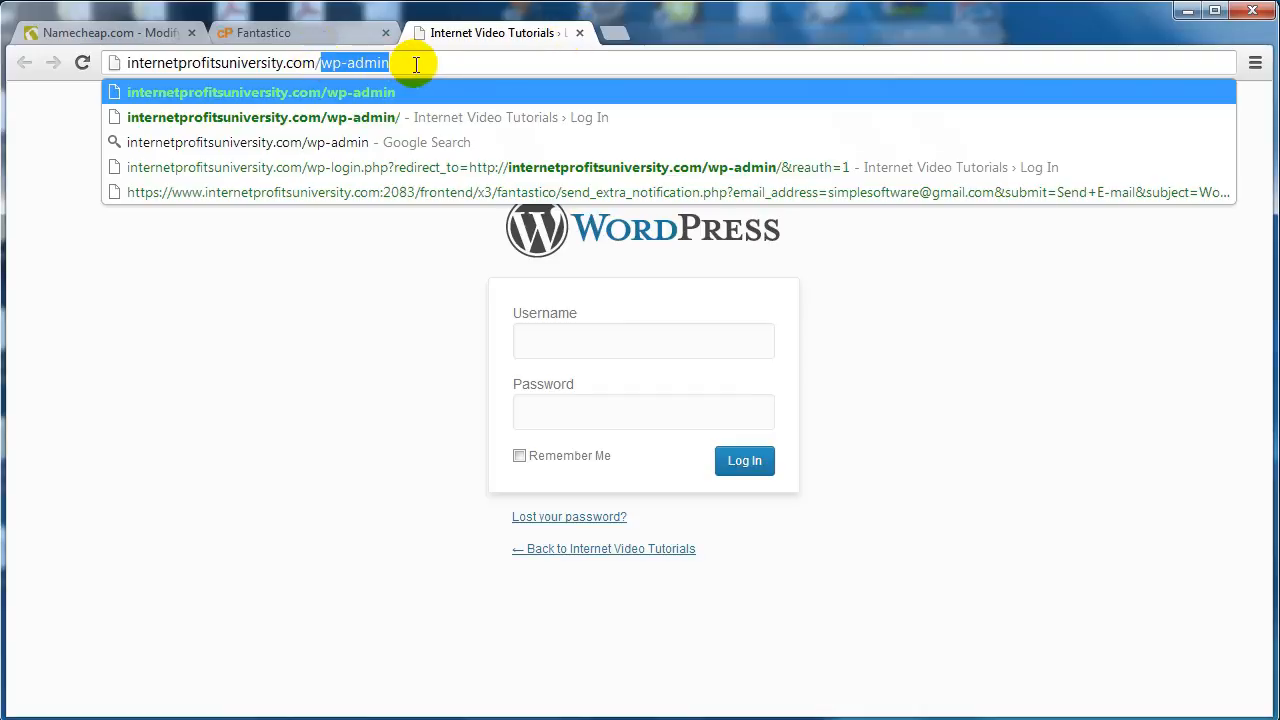
pyautogui.click(407, 328)
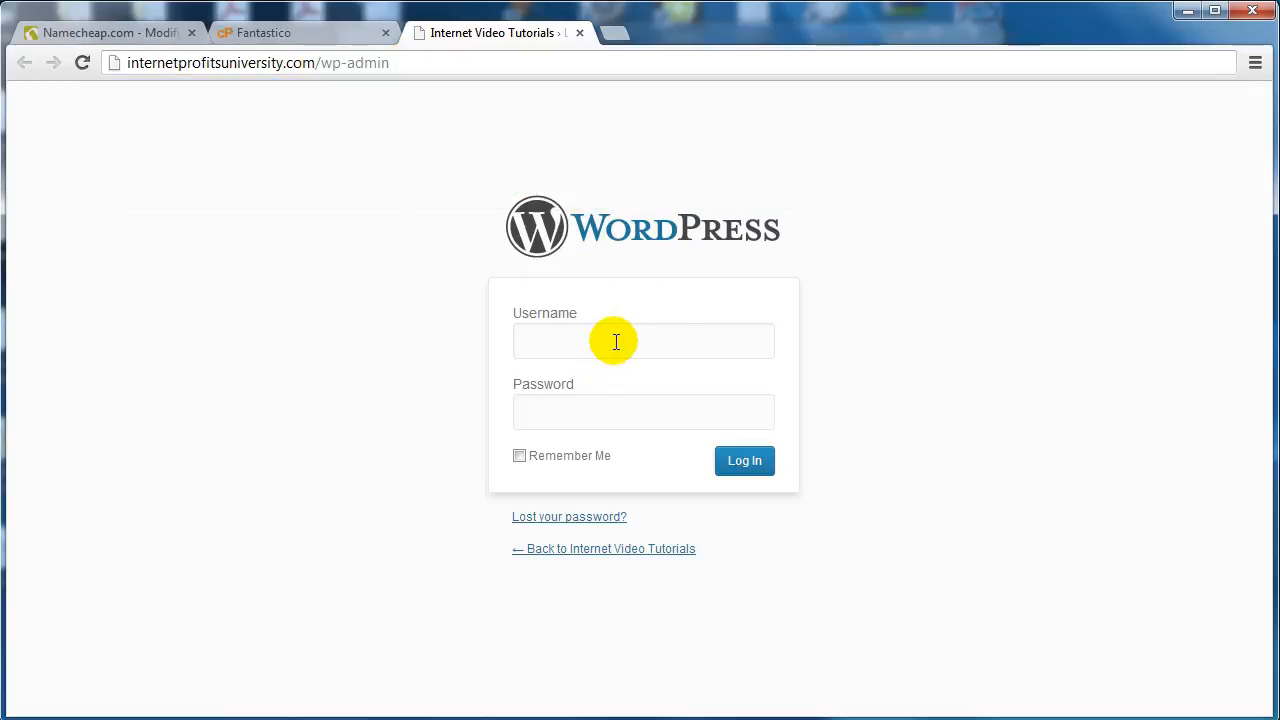
pyautogui.click(614, 341)
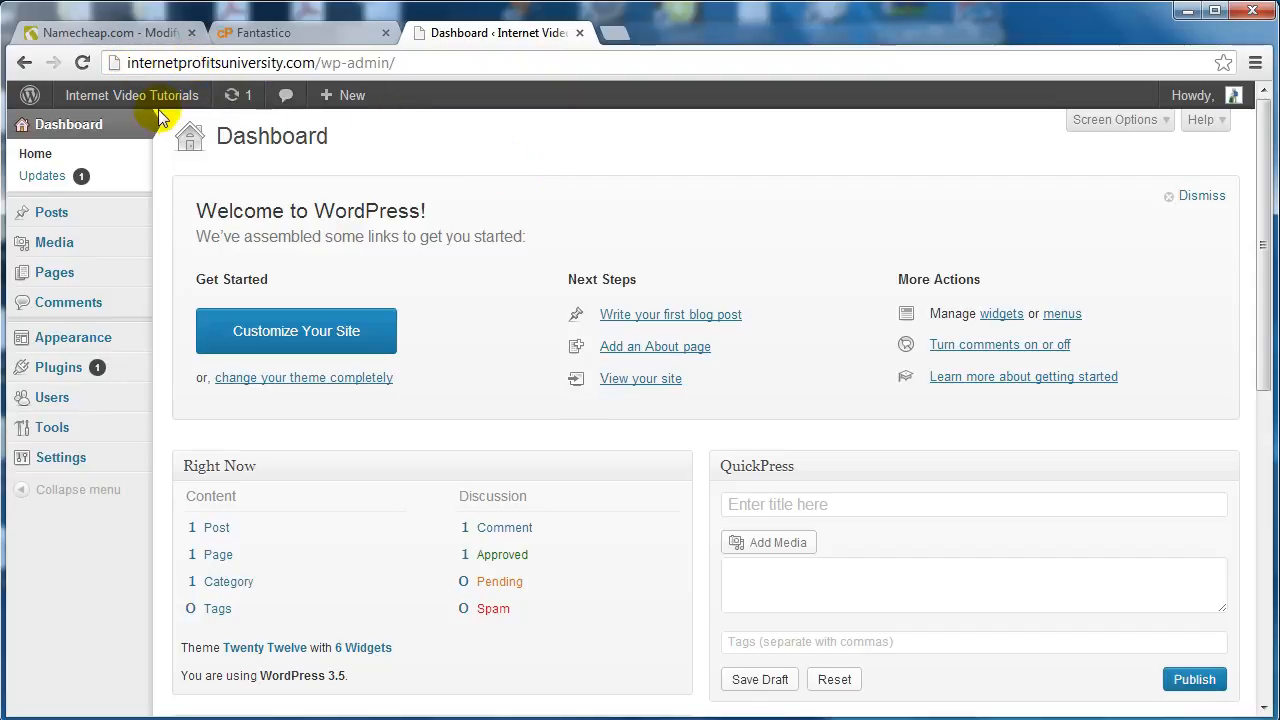
# - Open Visit Site in a new tab and view the live Hello world! front page
pyautogui.moveTo(154, 105)
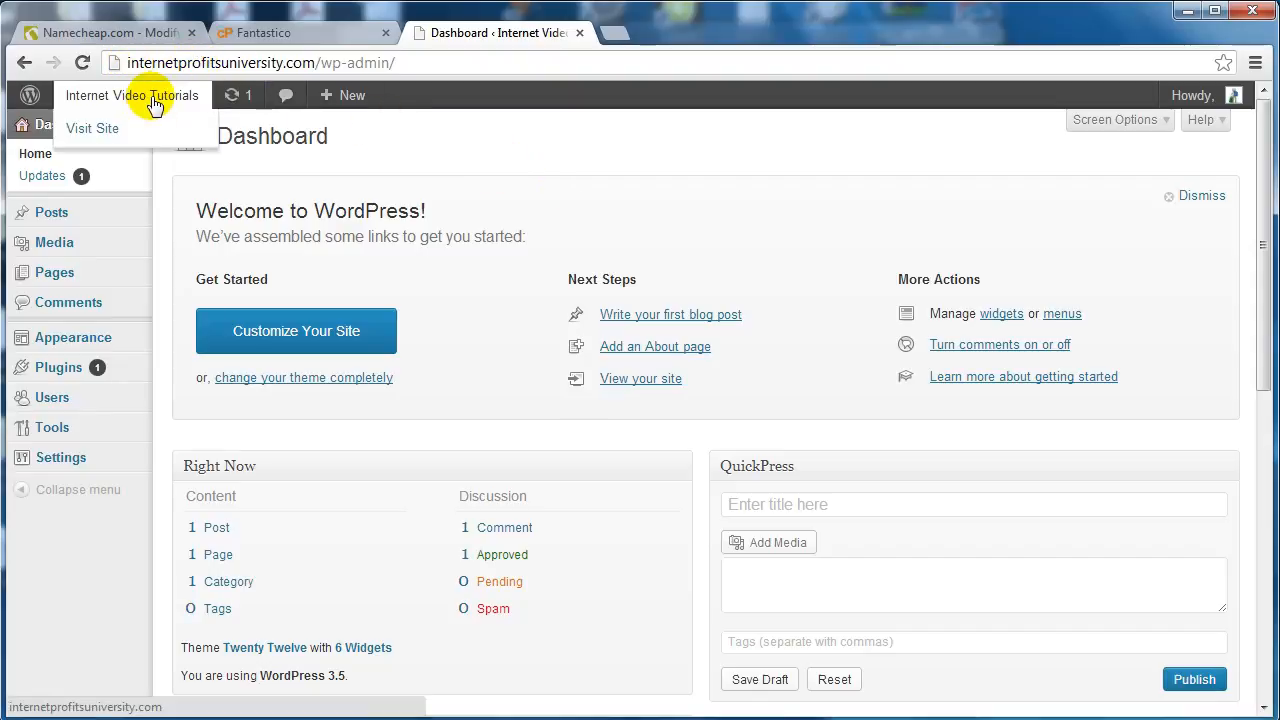
pyautogui.middleClick(104, 134)
pyautogui.click(729, 28)
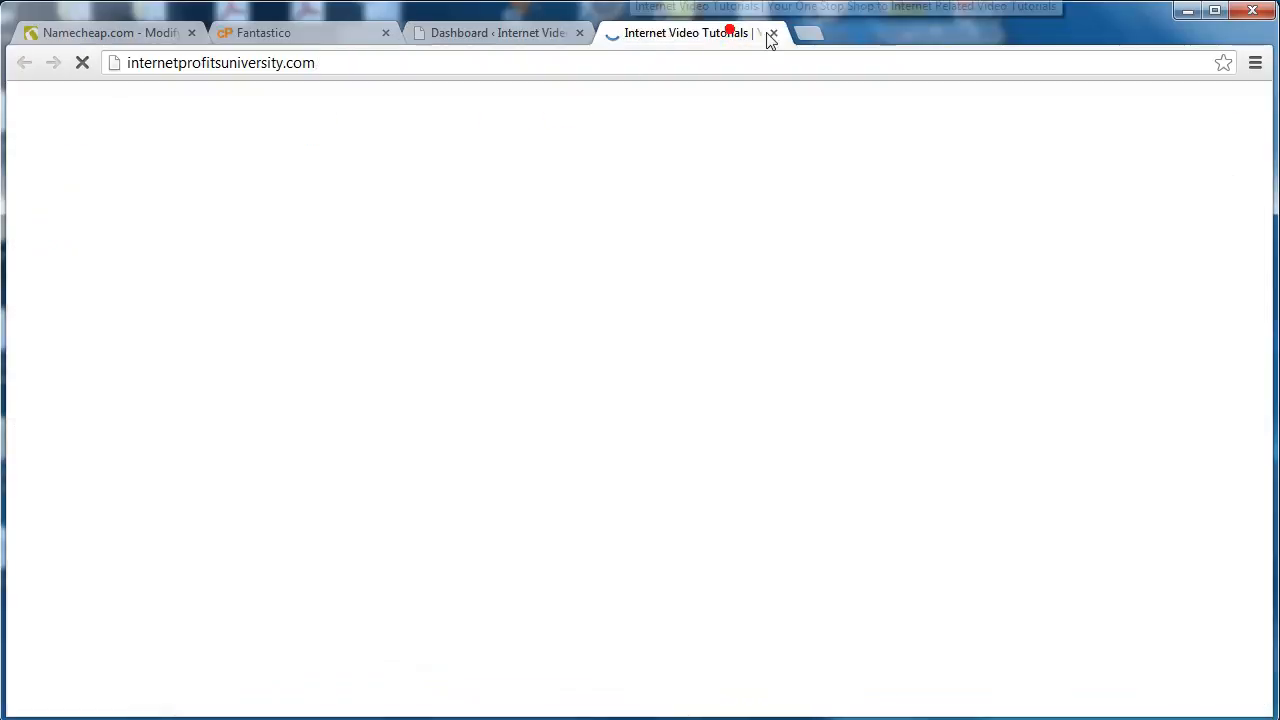
pyautogui.click(136, 62)
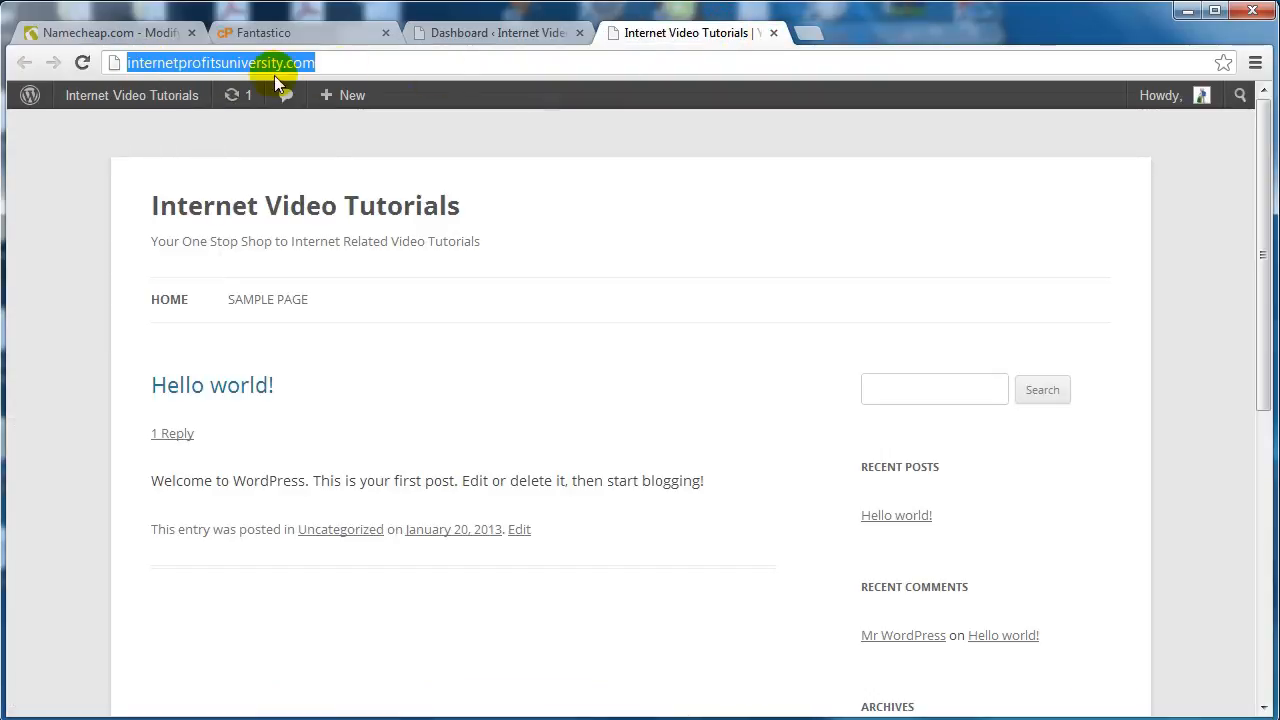
pyautogui.scroll(-3, 601, 335)
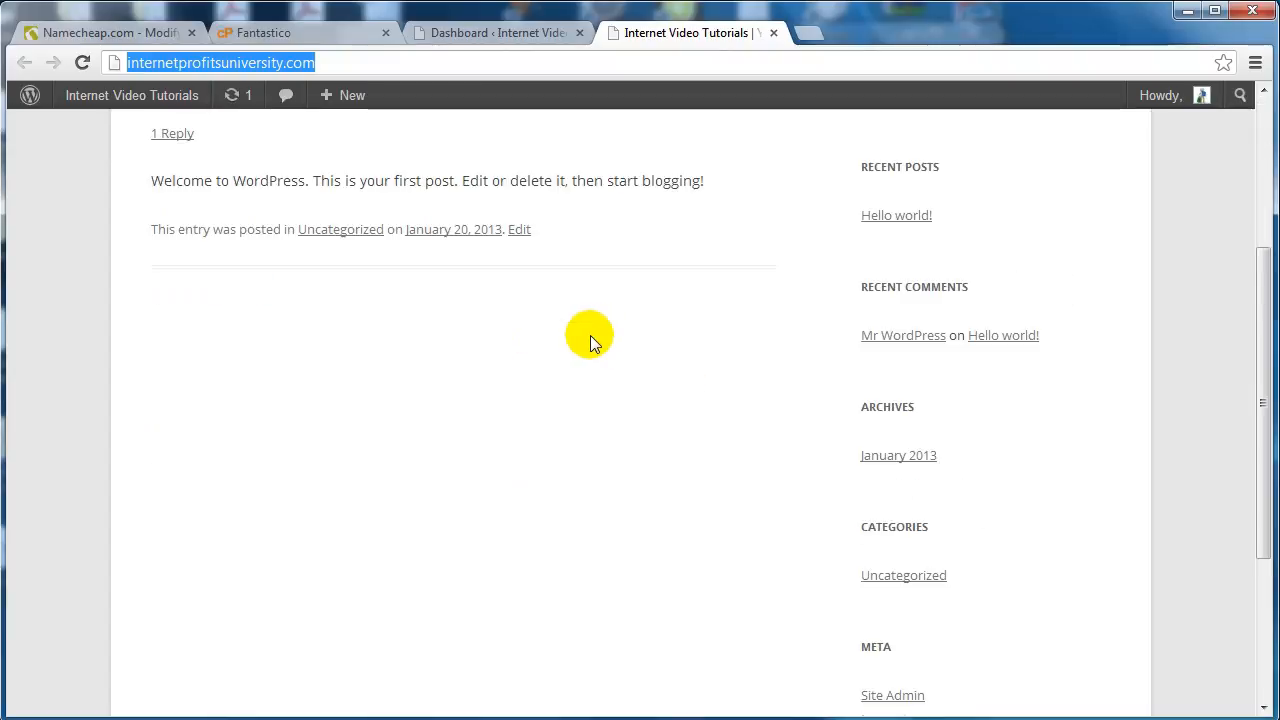
pyautogui.scroll(3, 591, 338)
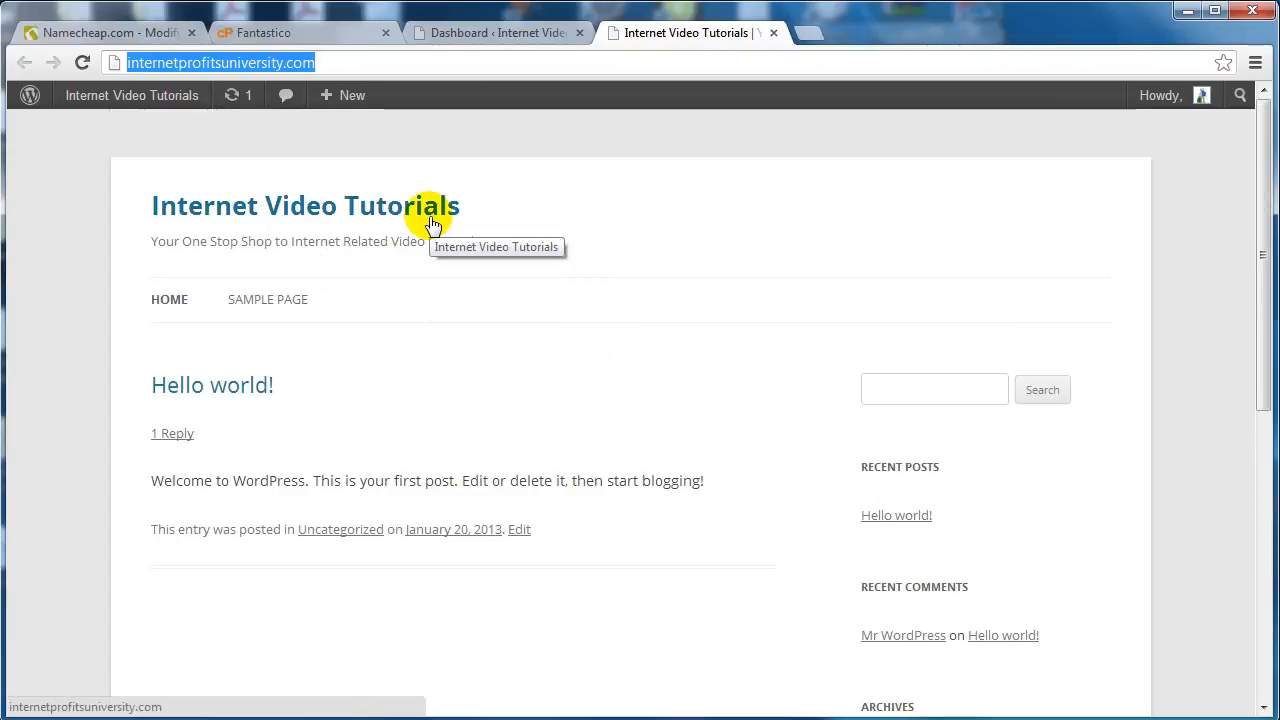